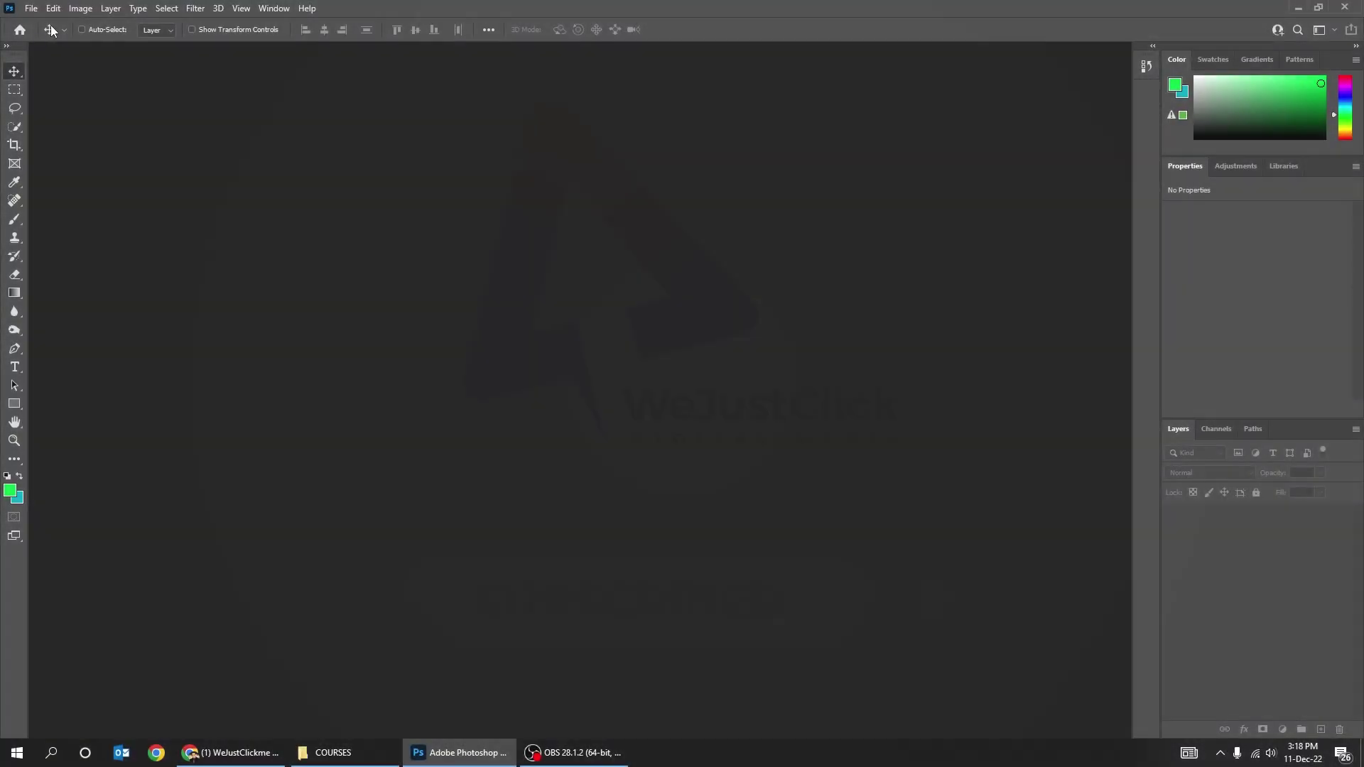
Step: Create a new 1920 × 1080 px document with a White background from the preset
left_click(32, 9)
left_click(23, 24)
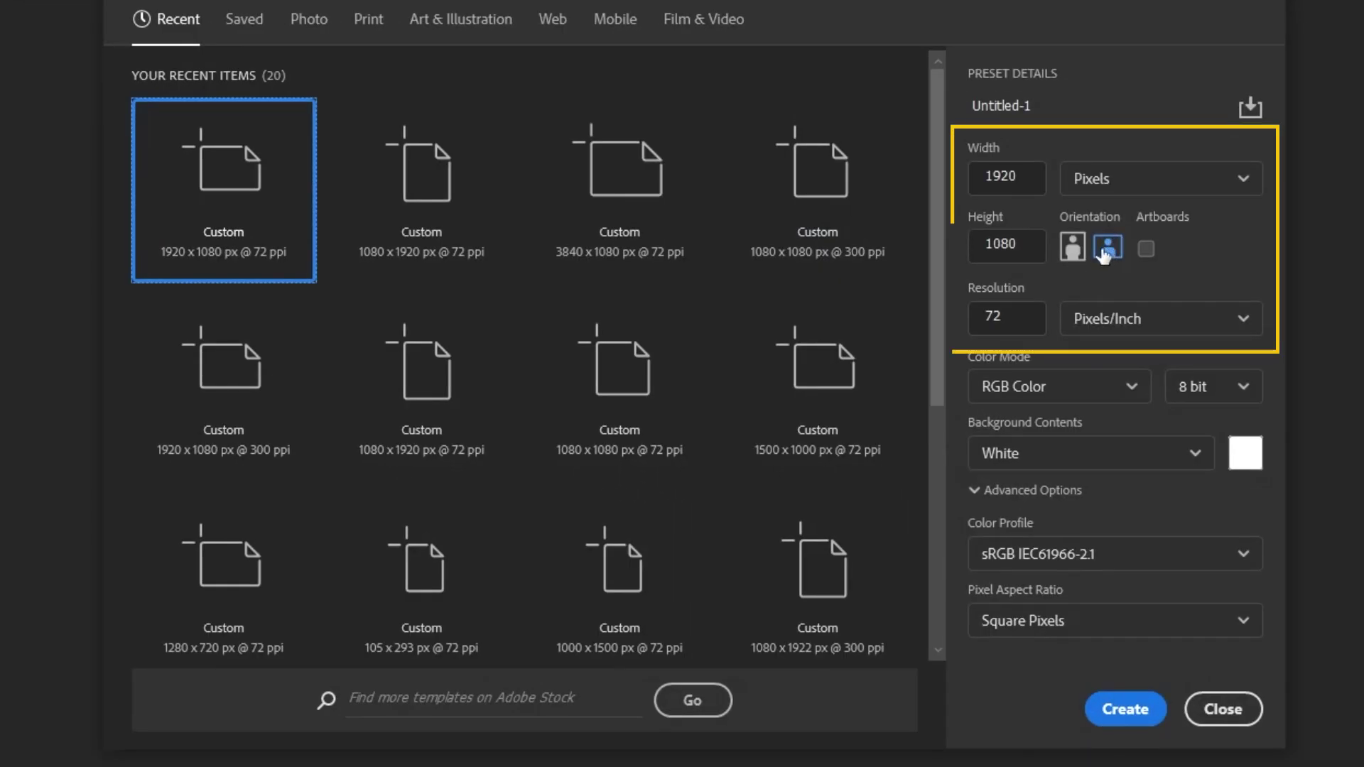
left_click(1125, 709)
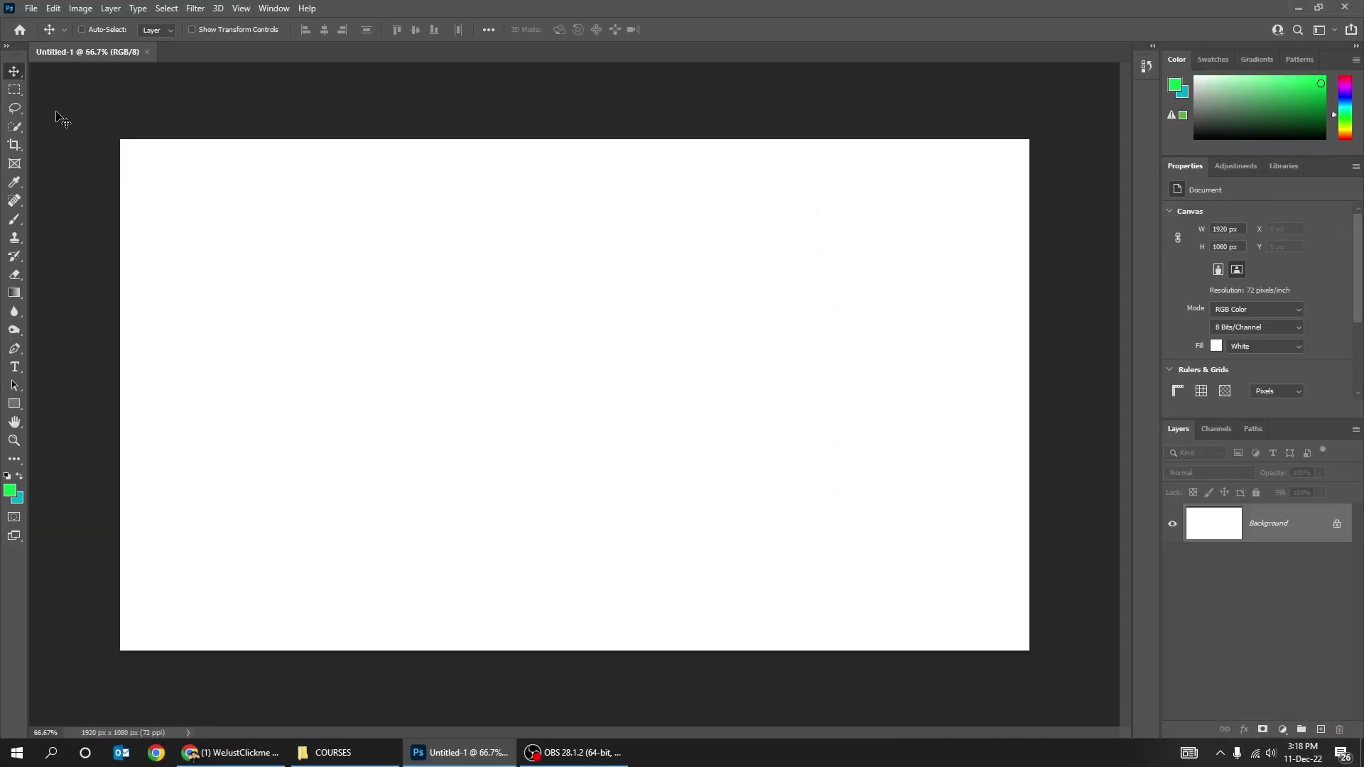
Step: Unlock the locked Background into Layer 0 and drag it left, exposing transparent edges
left_click_drag(348, 324, 505, 400)
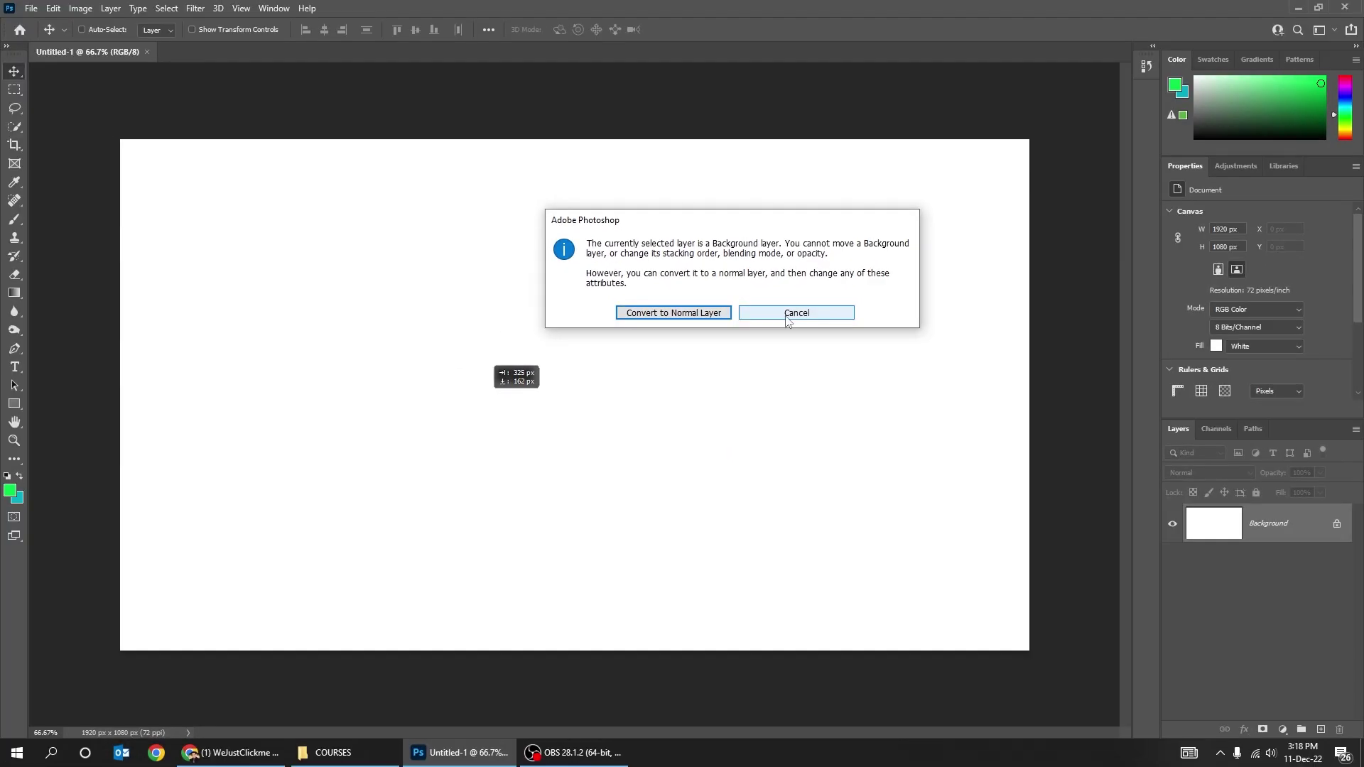
left_click(786, 313)
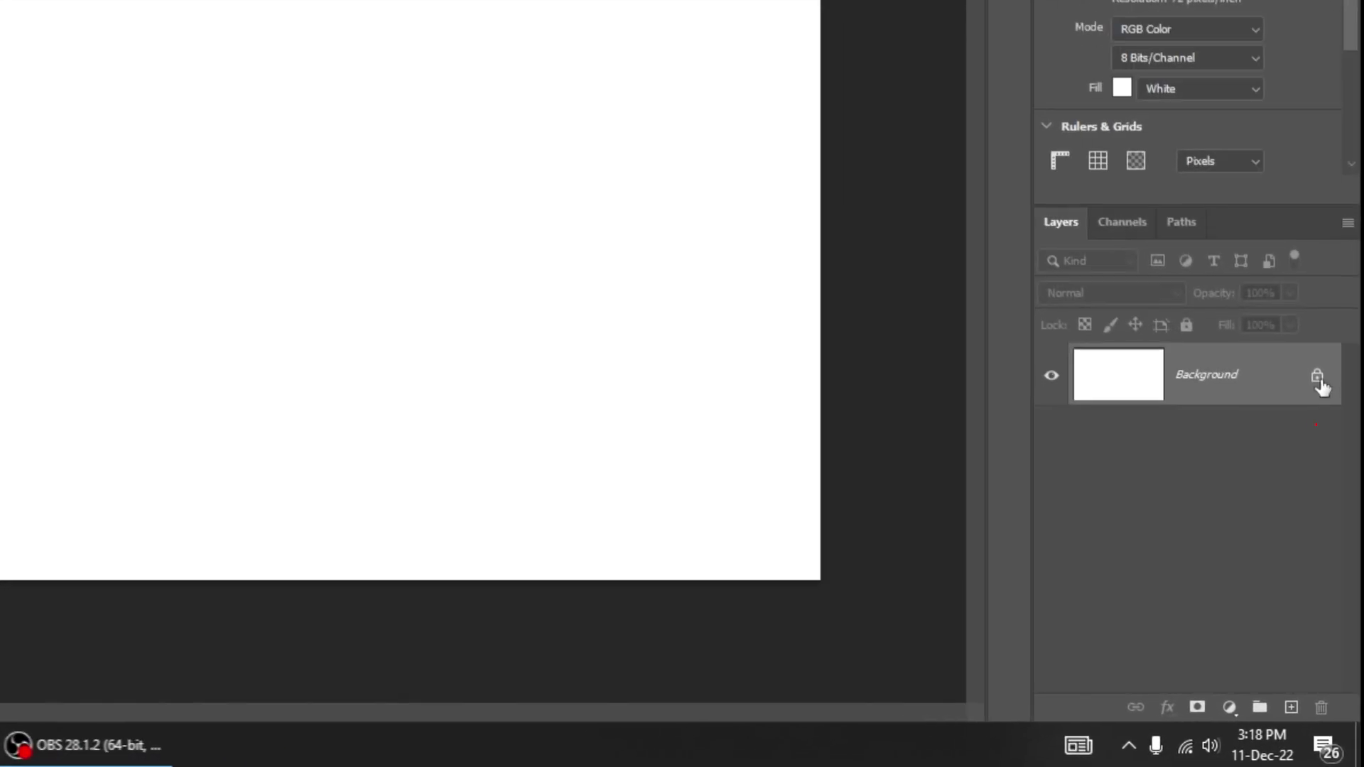
left_click(1320, 384)
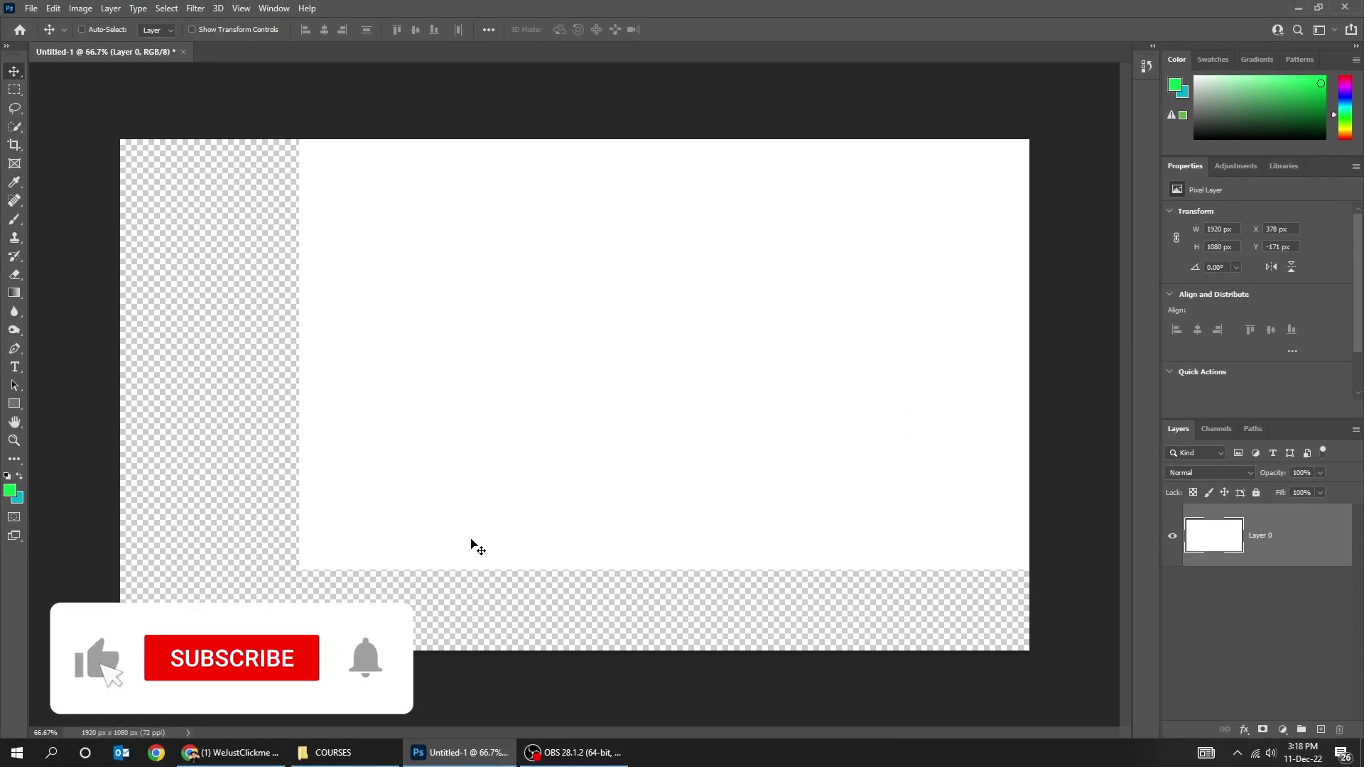
left_click_drag(483, 417, 502, 466)
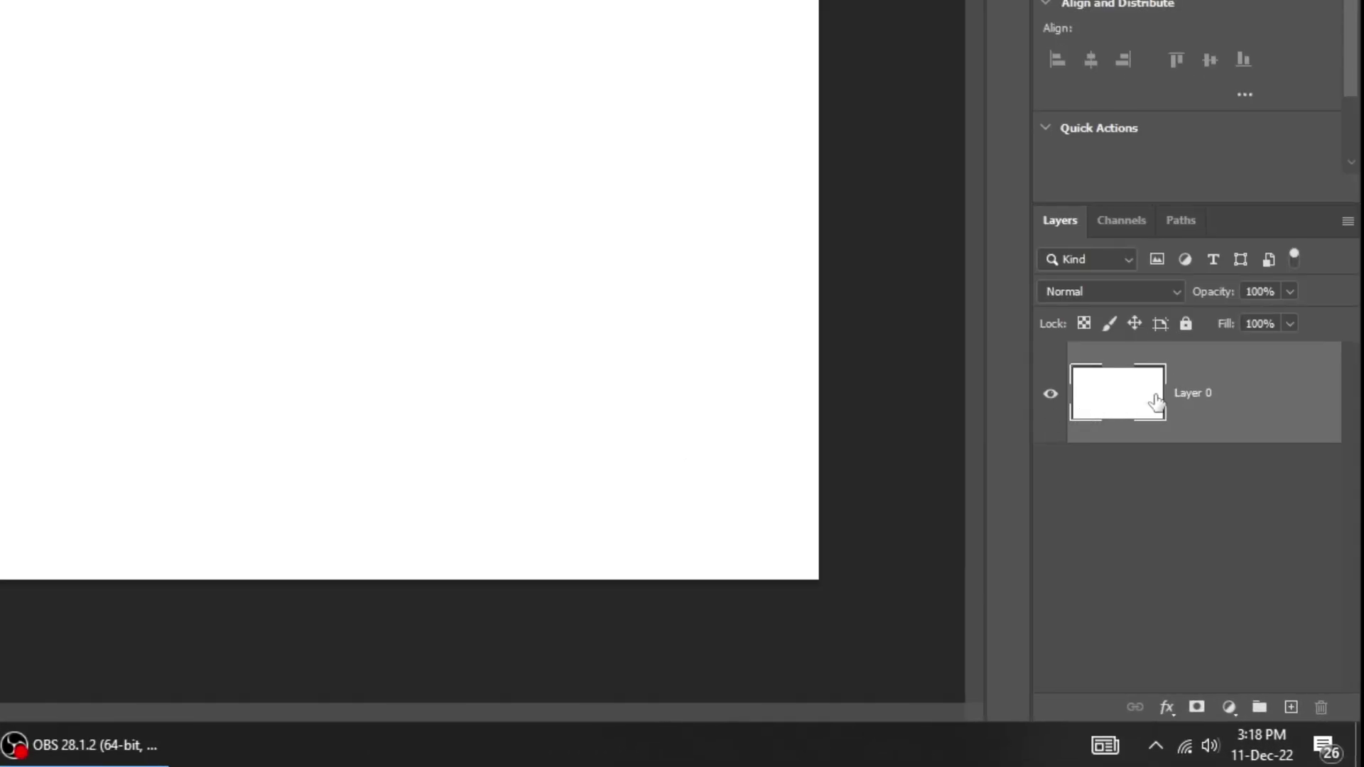
Step: Rename Layer 0 to 'background', then add and delete an empty Layer 1
double_click(1206, 395)
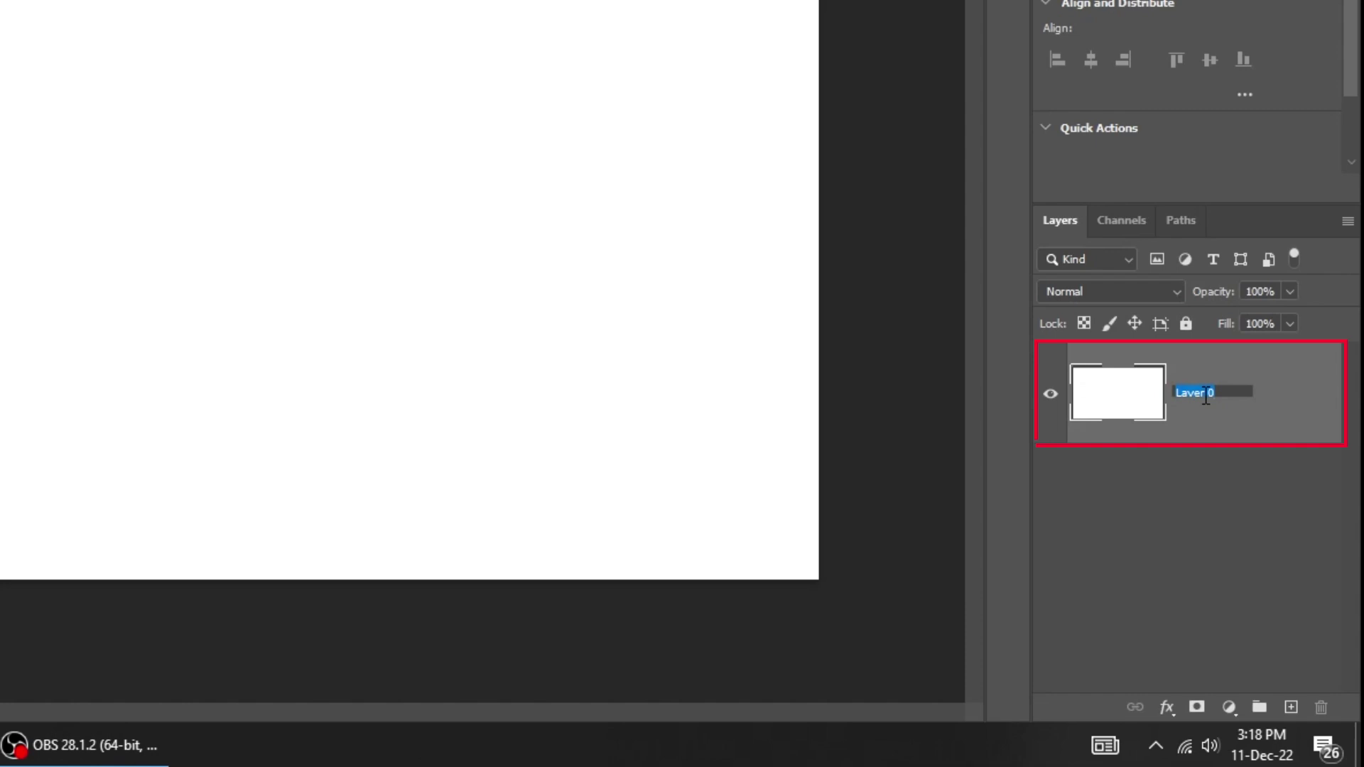
type("background")
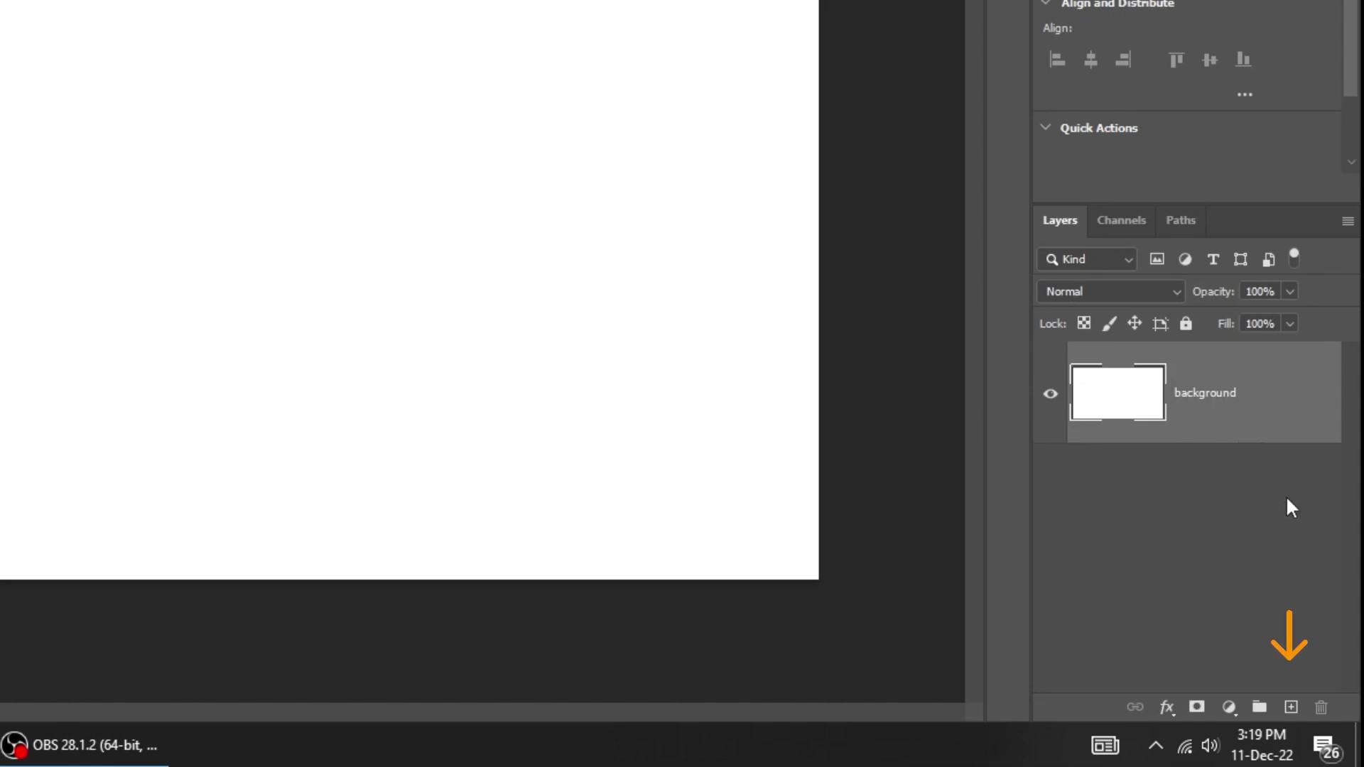
left_click(1291, 707)
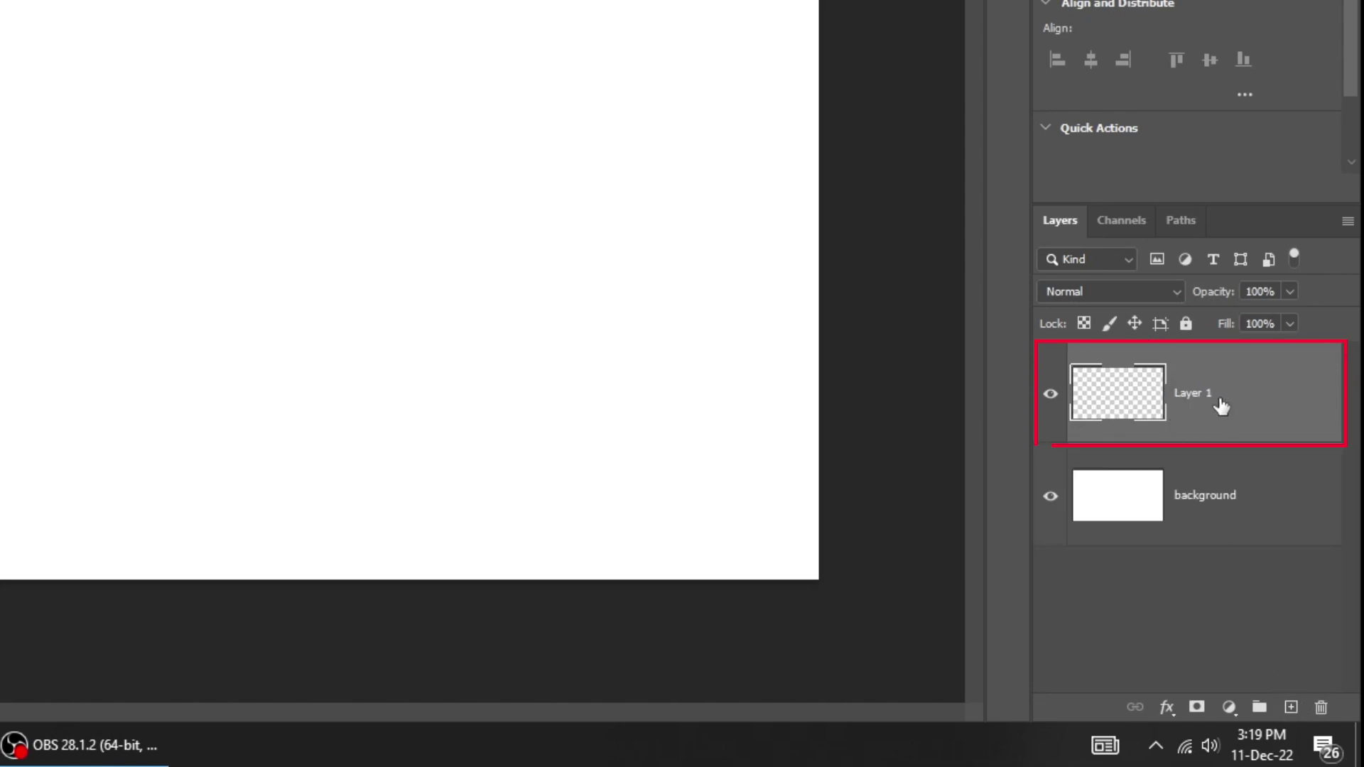
left_click(1322, 709)
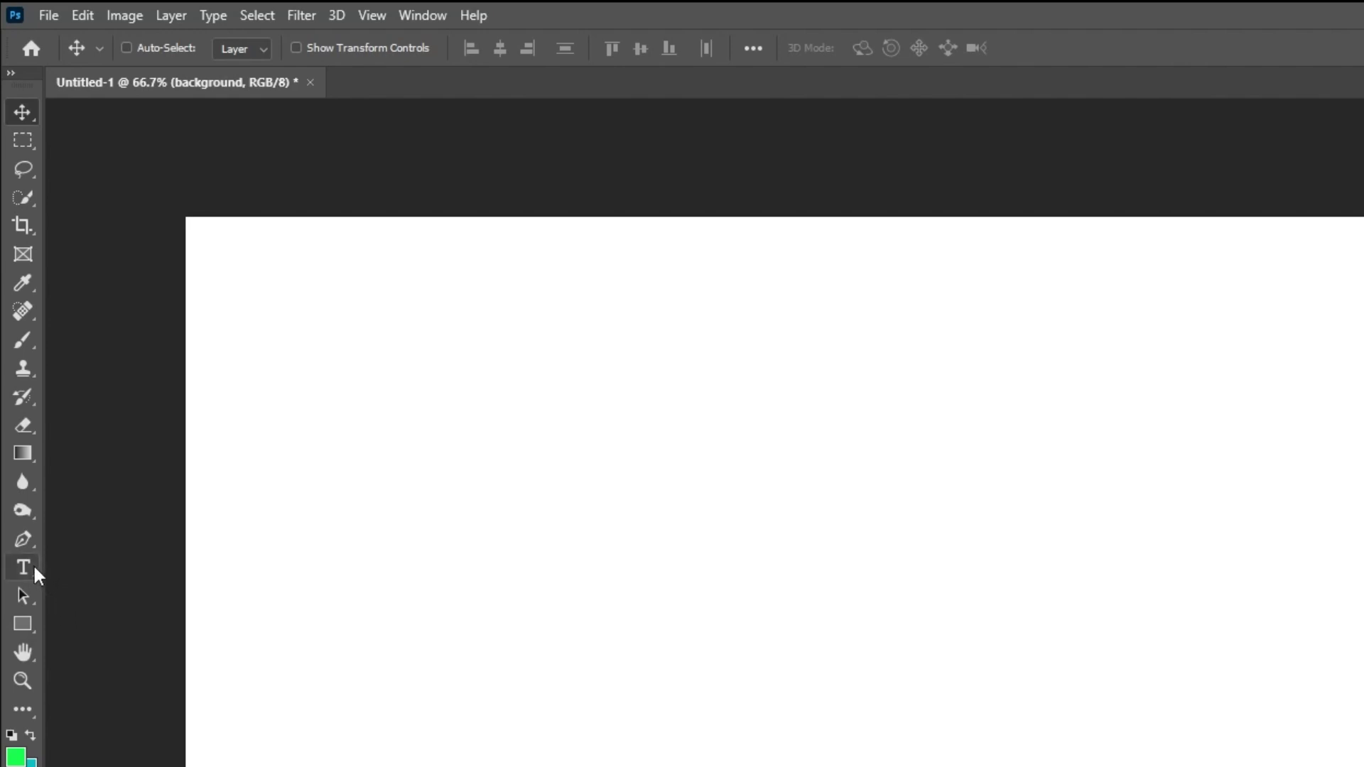
Step: Type 'TEXT' in red 150 pt Montserrat SemiBold on the canvas and commit it
left_click(34, 569)
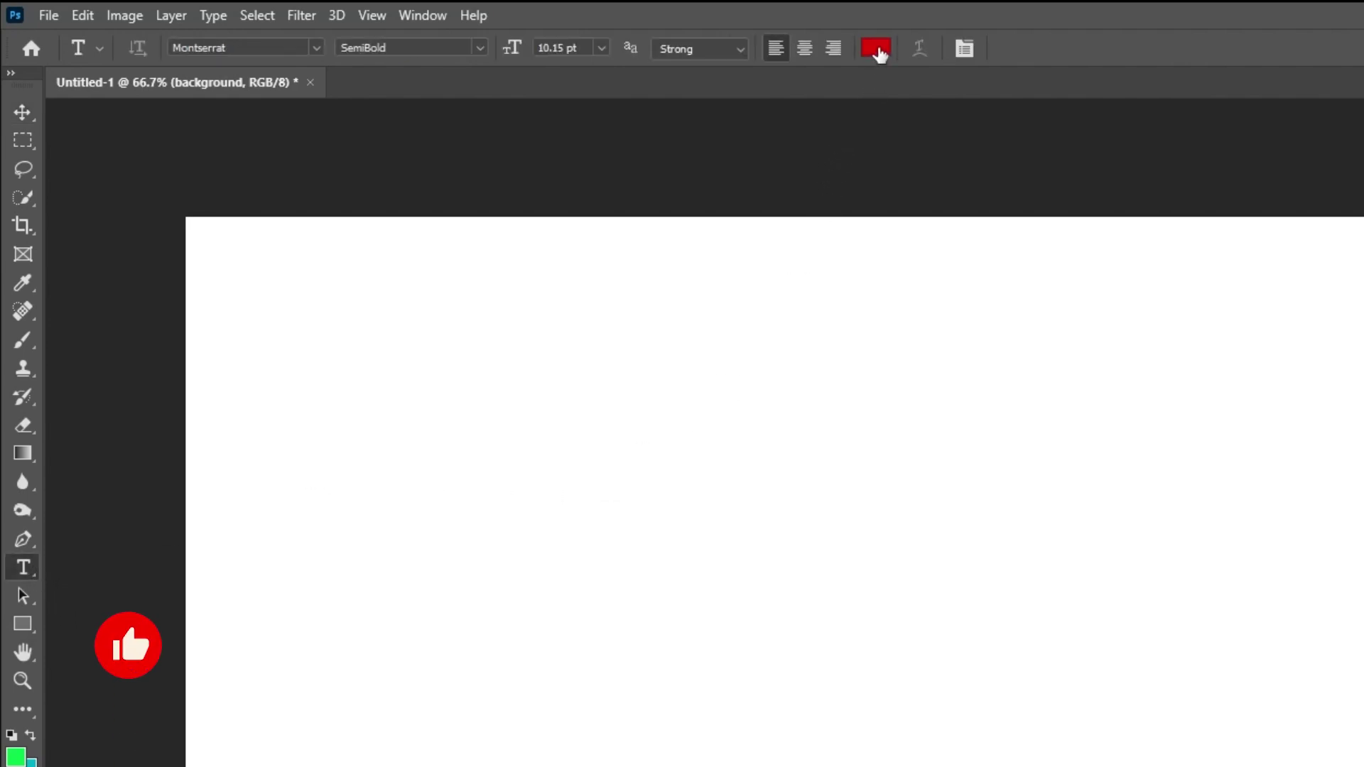
left_click(574, 49)
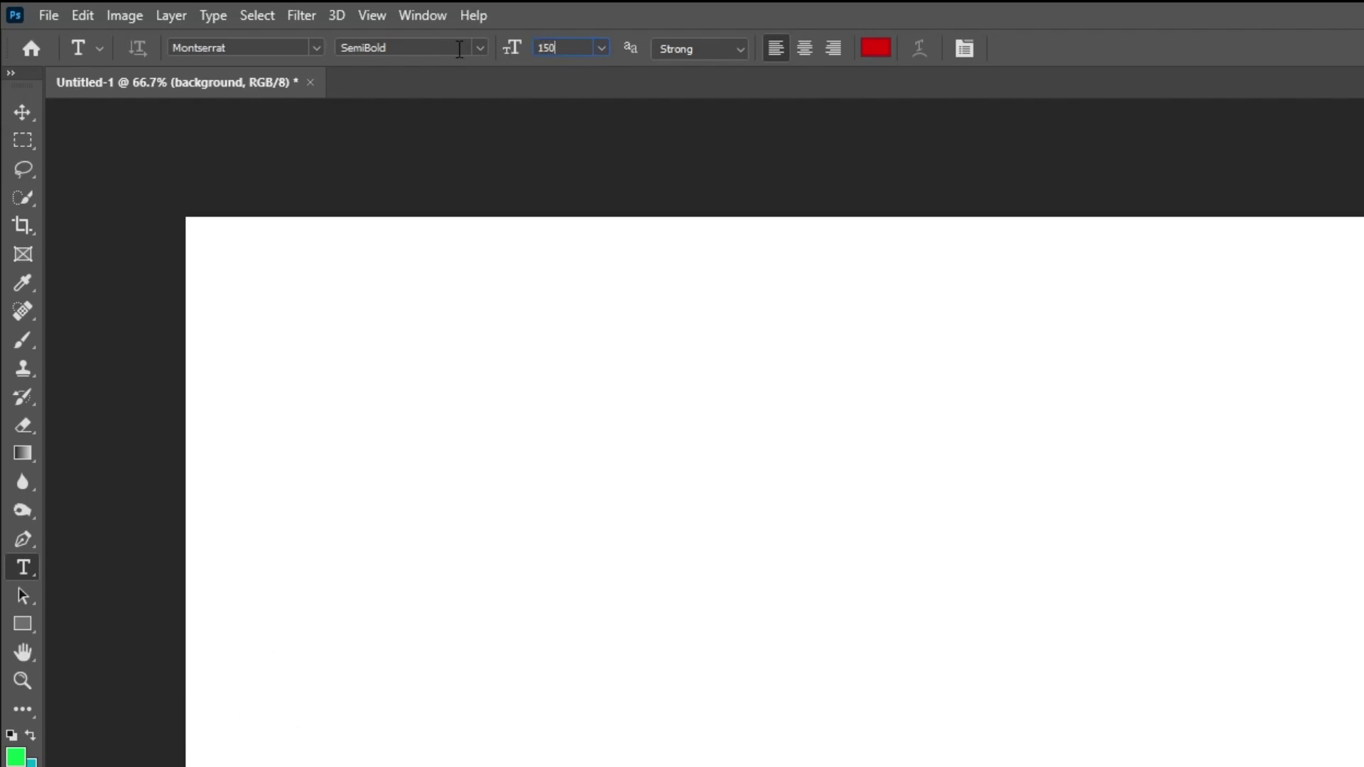
left_click(467, 510)
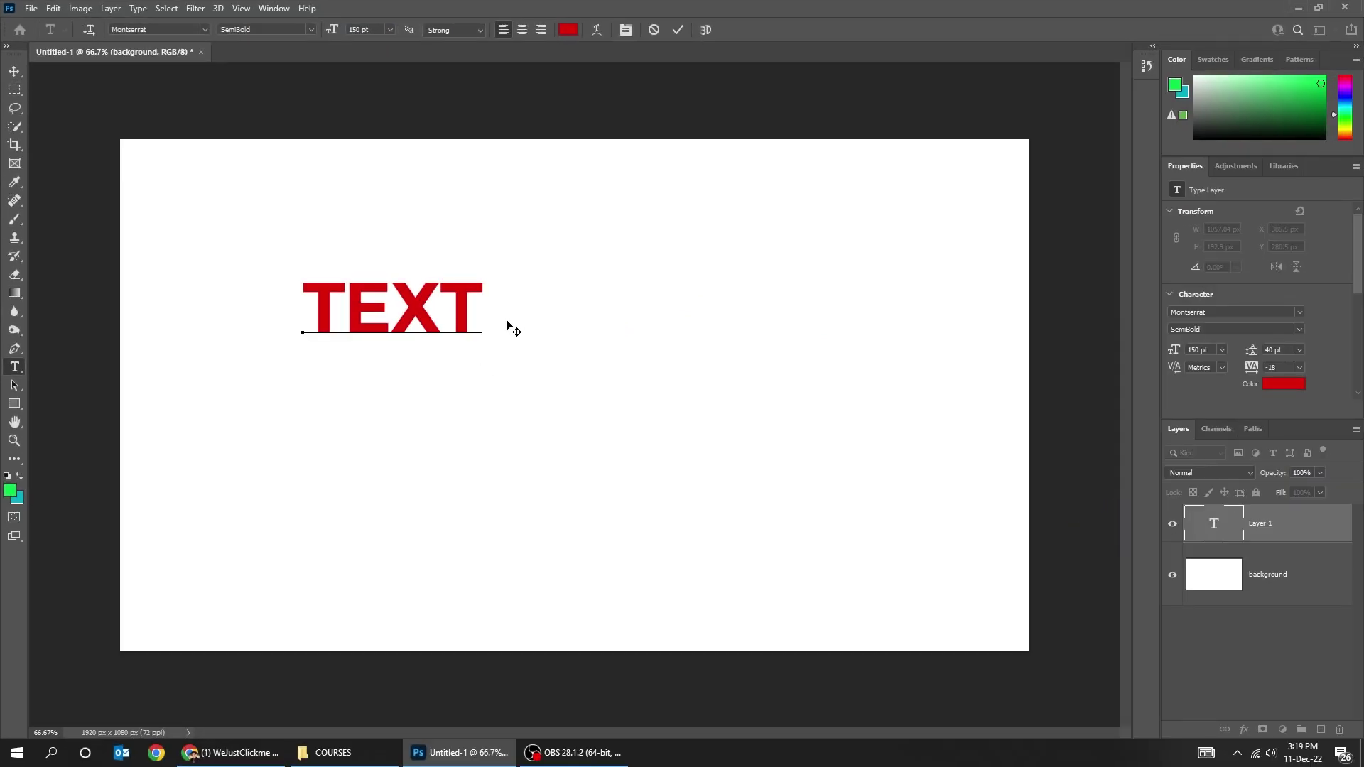
left_click(13, 72)
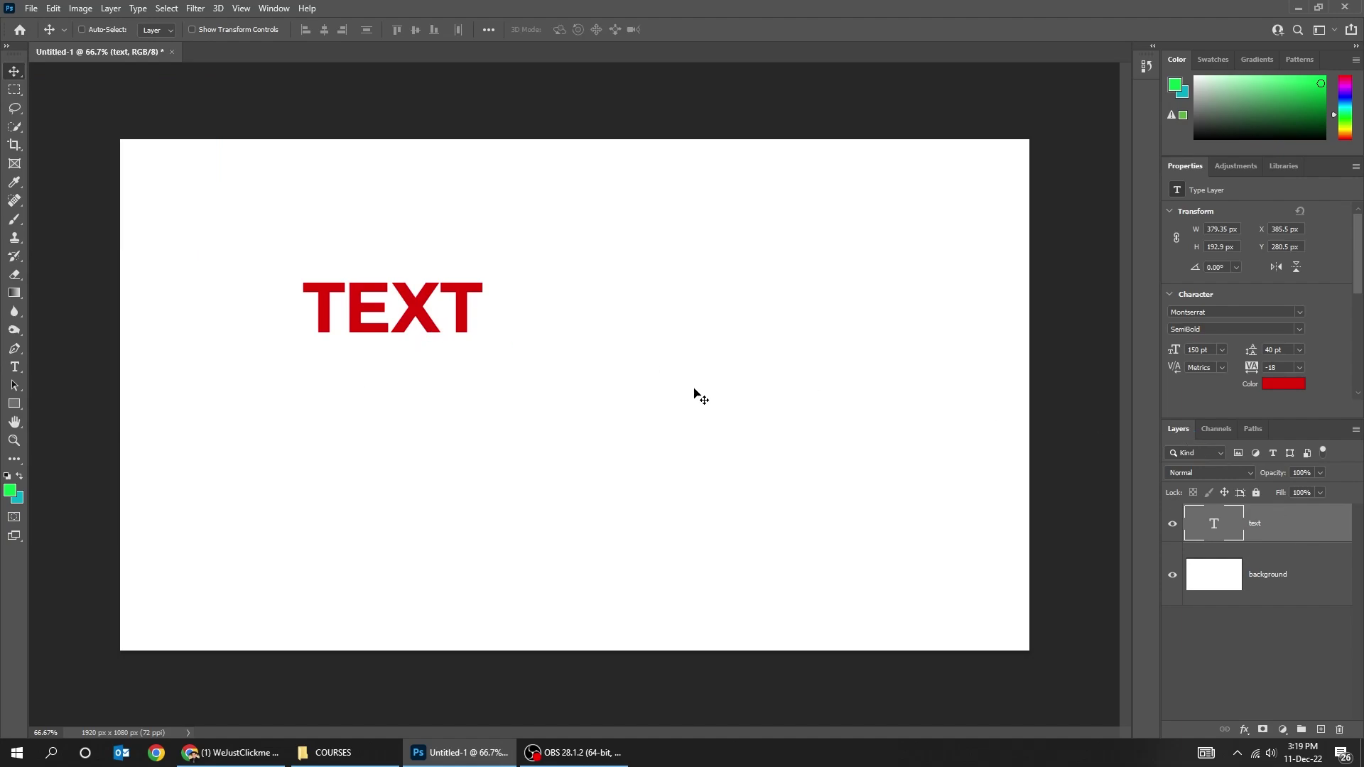
Step: Move TEXT lower and right, then try moving the background layer and undo it
left_click_drag(381, 306, 457, 343)
left_click(1276, 577)
left_click_drag(589, 433, 575, 399)
key("ctrl+z")
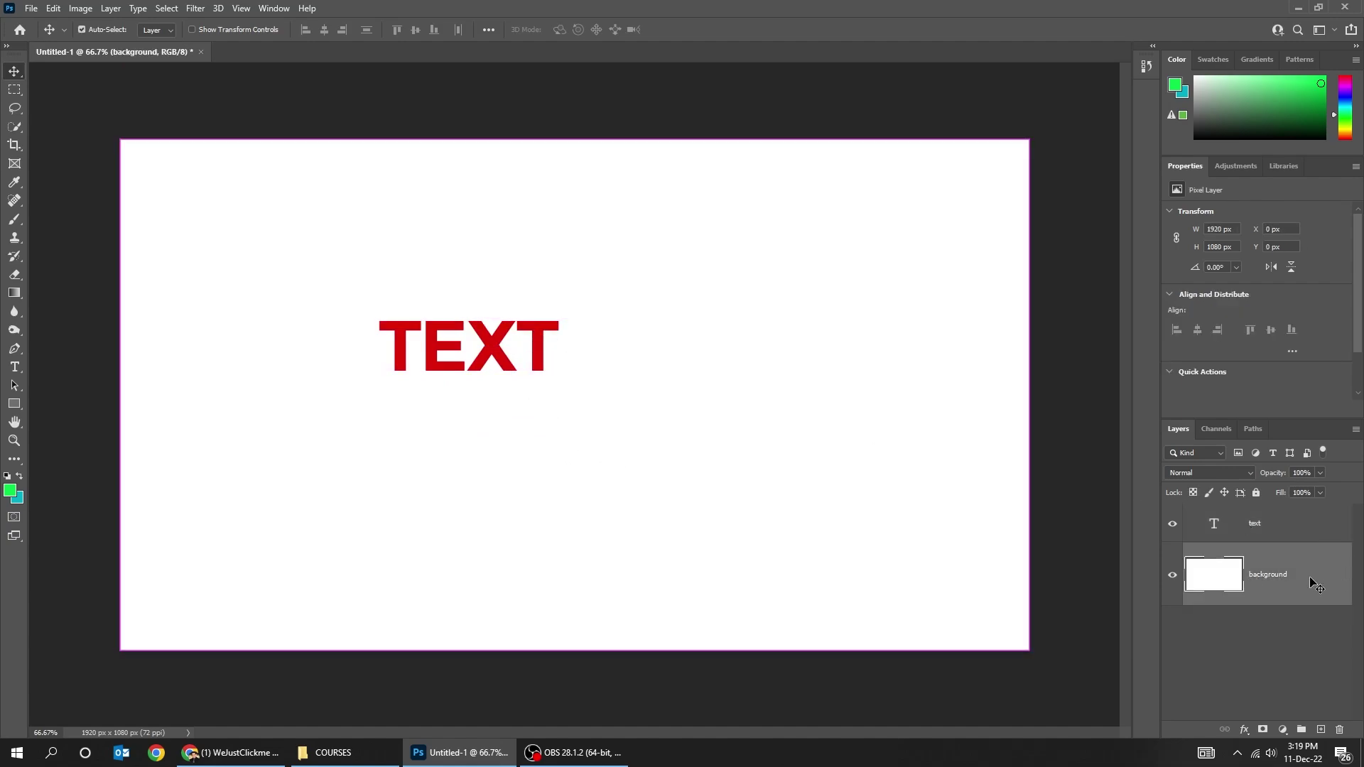
Step: Move text and background together, undo that, and reselect only the text layer
left_click(1307, 574, "ctrl")
left_click(1282, 534)
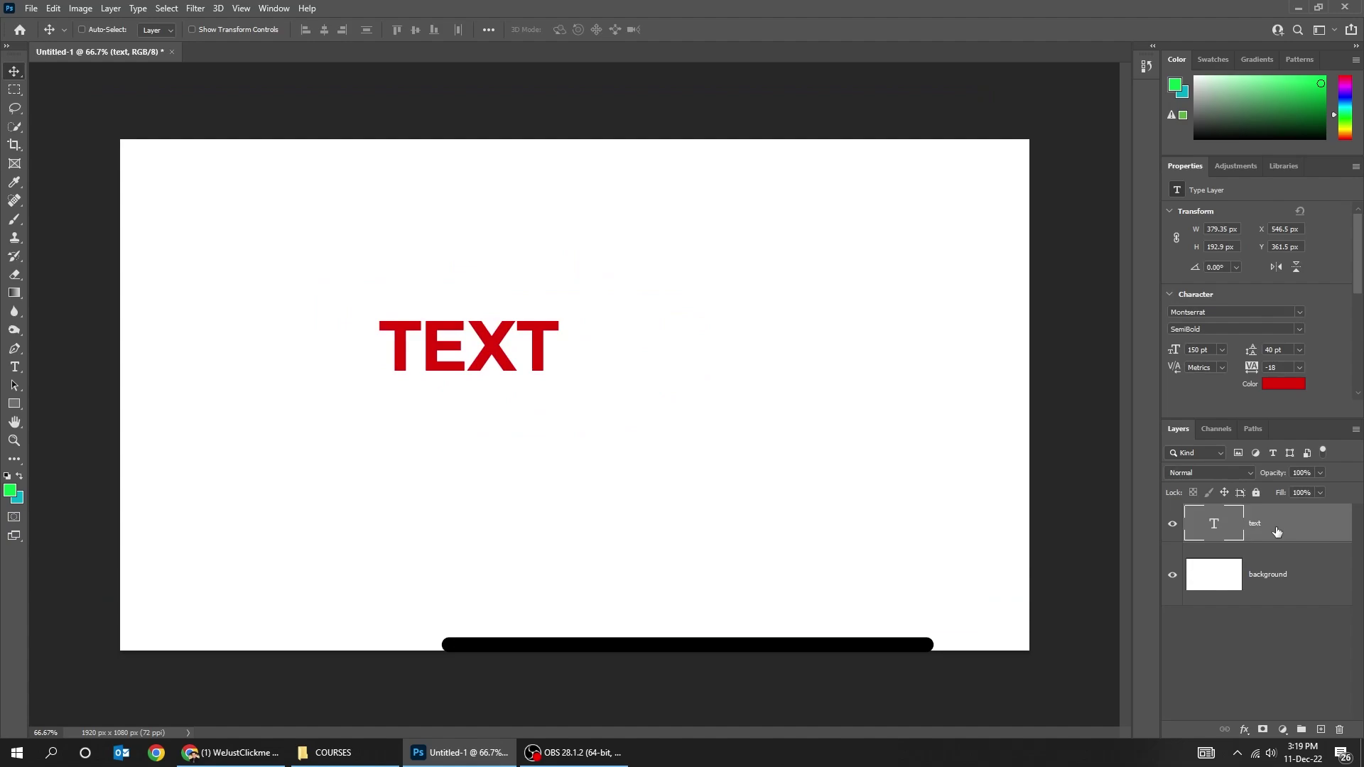
left_click(1276, 579, "shift")
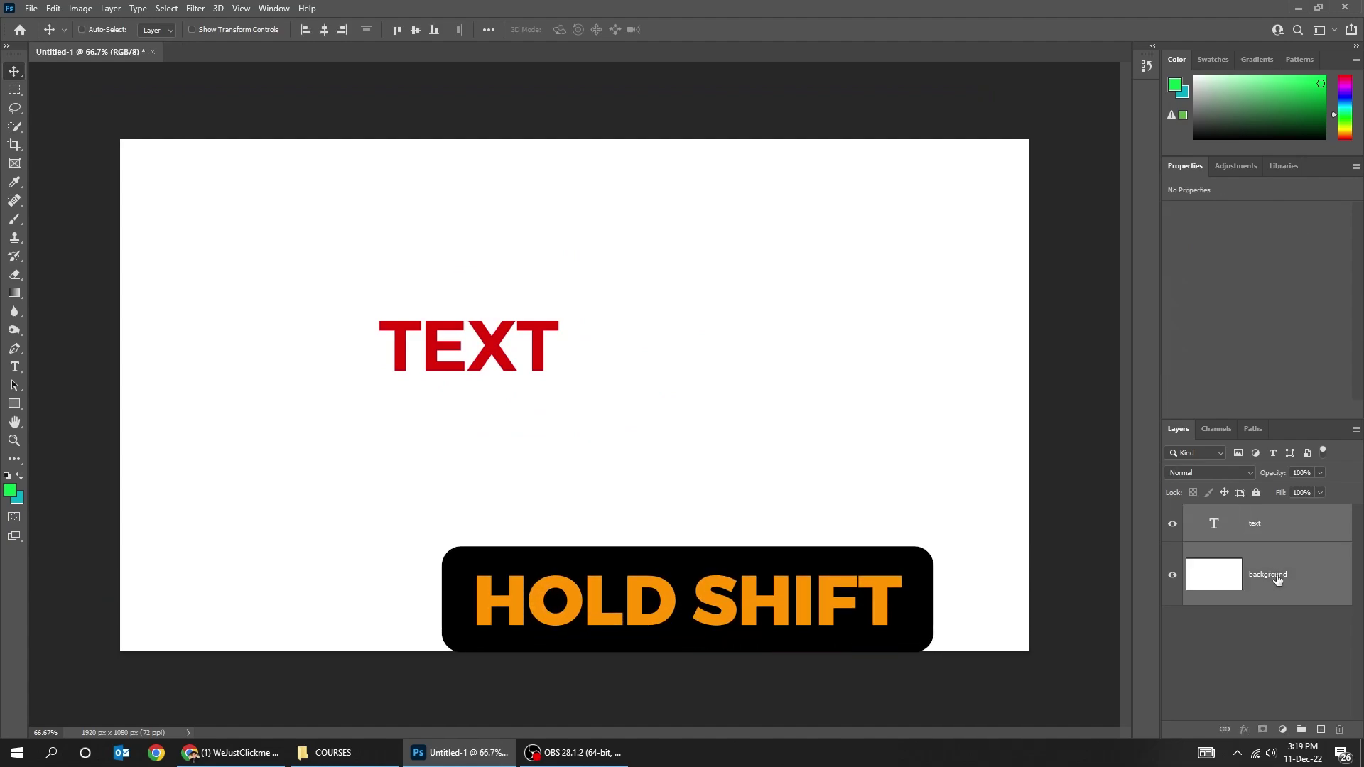
left_click_drag(547, 372, 444, 305)
key("ctrl+z")
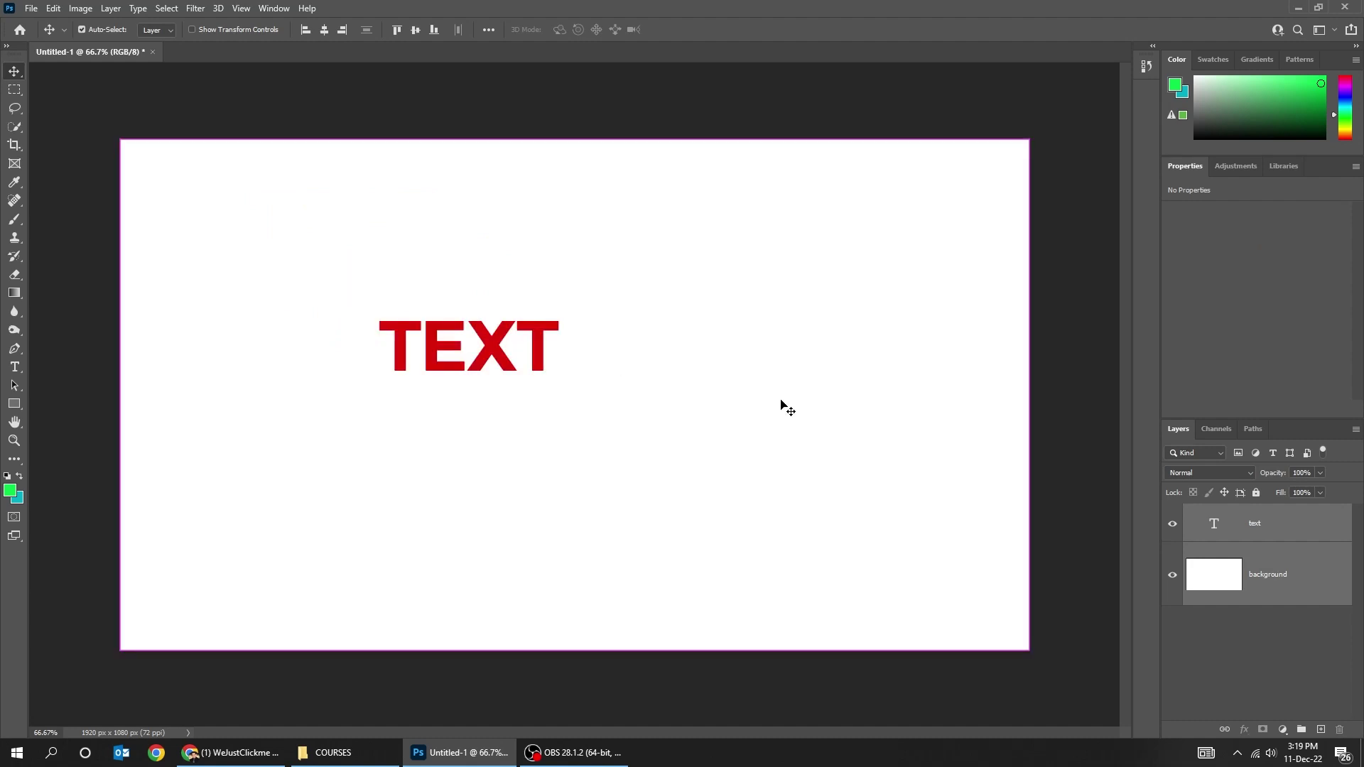
left_click(1259, 524)
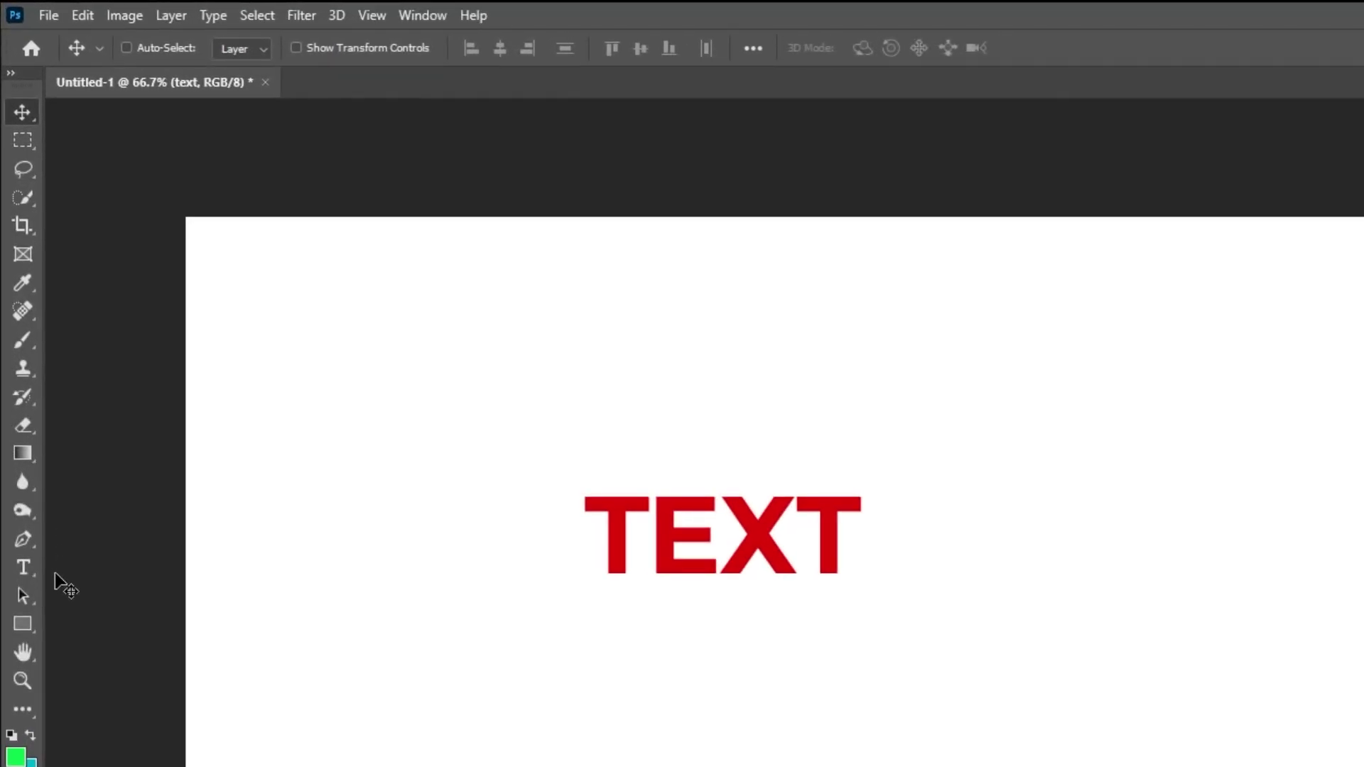
Step: Choose the Rectangle tool with the green recent swatch as its fill
left_click(30, 626)
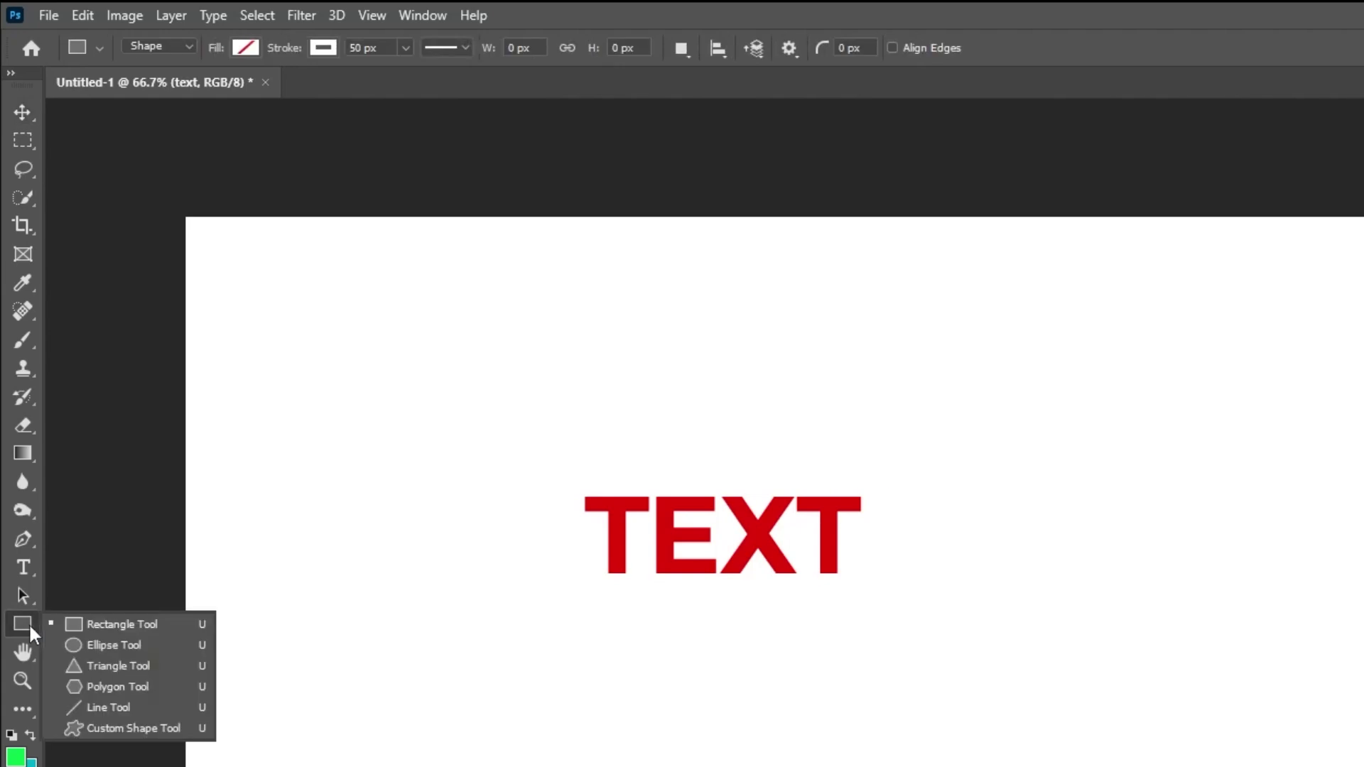
left_click(120, 628)
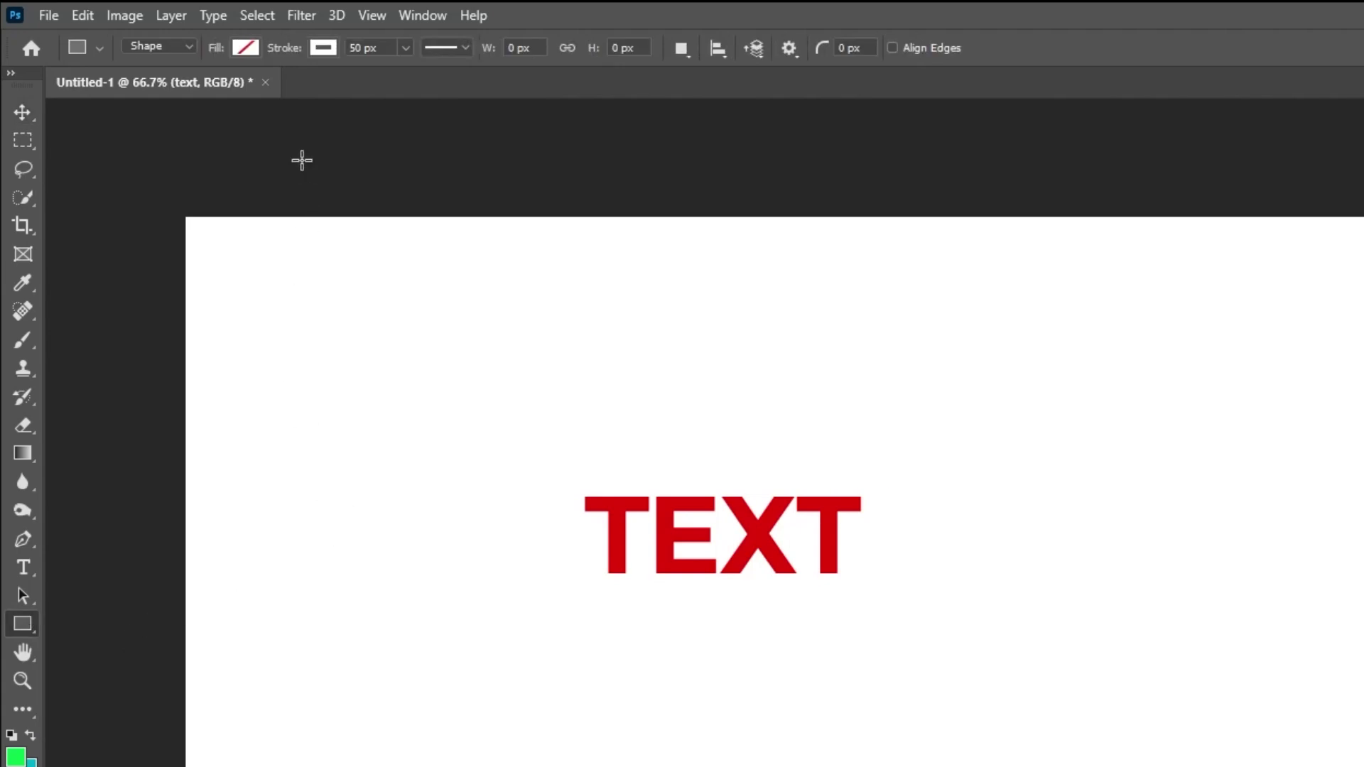
left_click(239, 50)
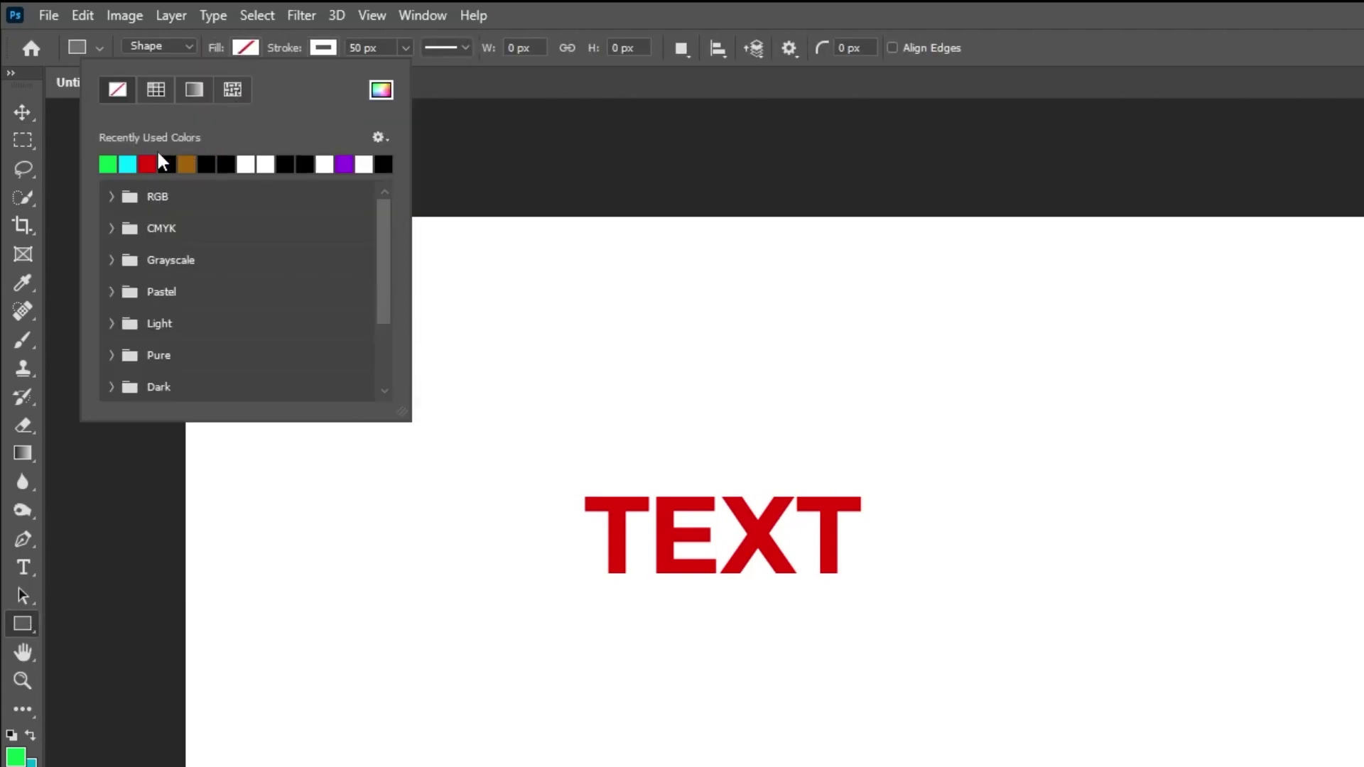
left_click(112, 164)
left_click(287, 55)
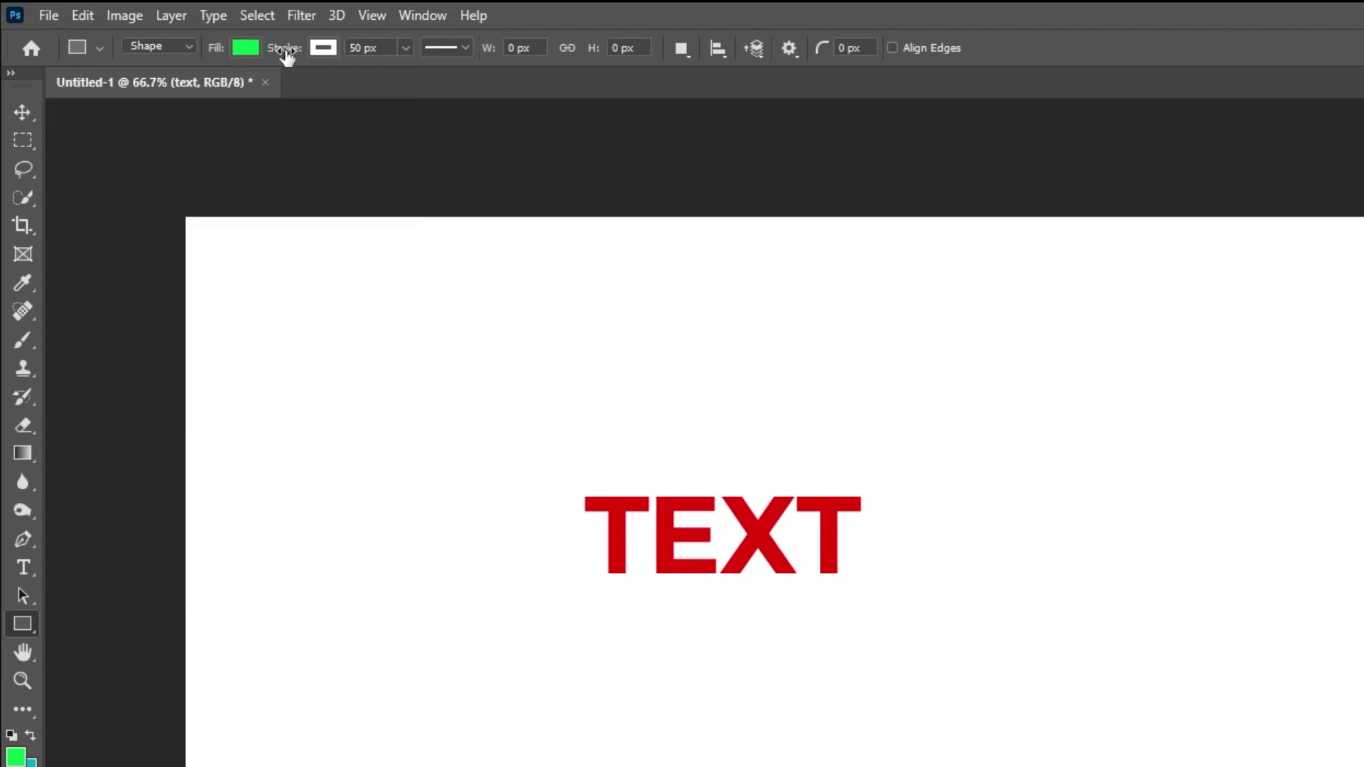
Step: Draw a 383 × 383 px green square over TEXT's first letter, stroke unchanged
left_click(322, 48)
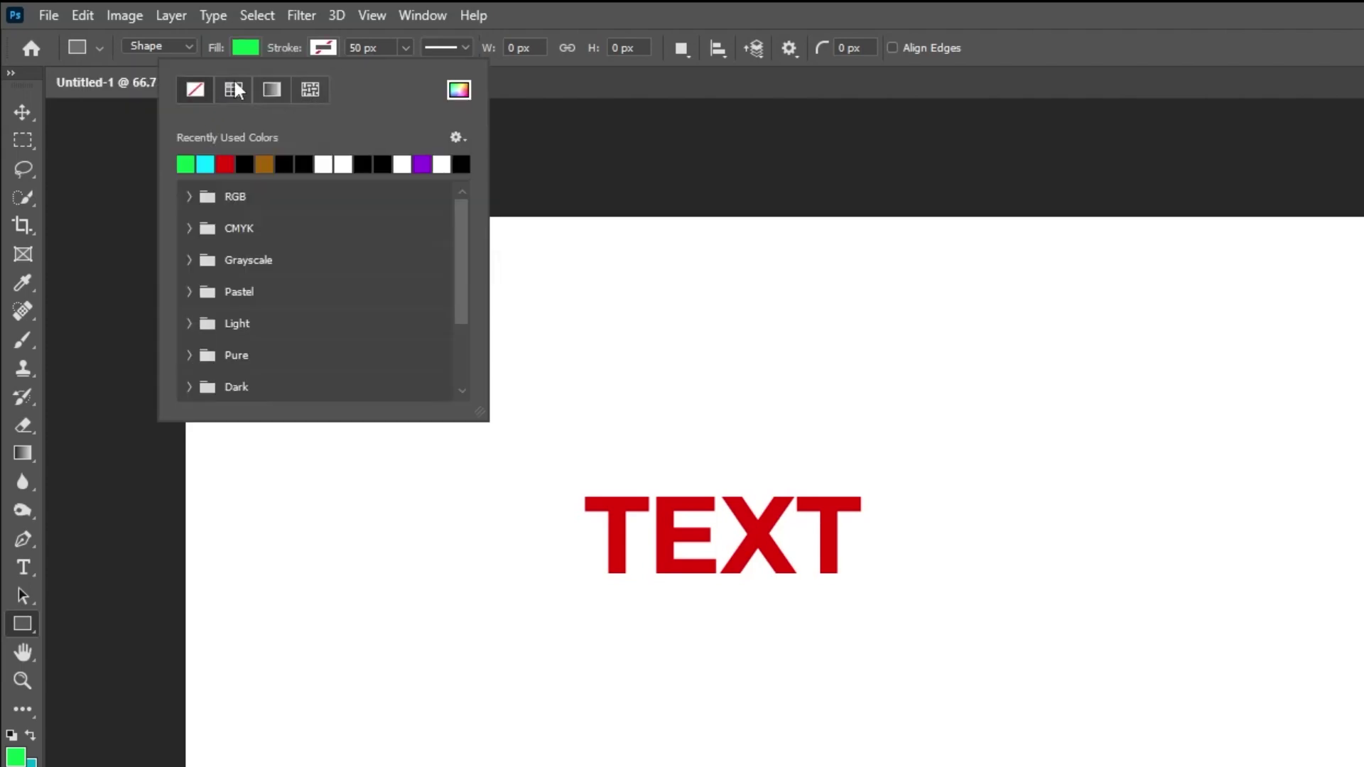
key("Escape")
left_click_drag(380, 478, 729, 758)
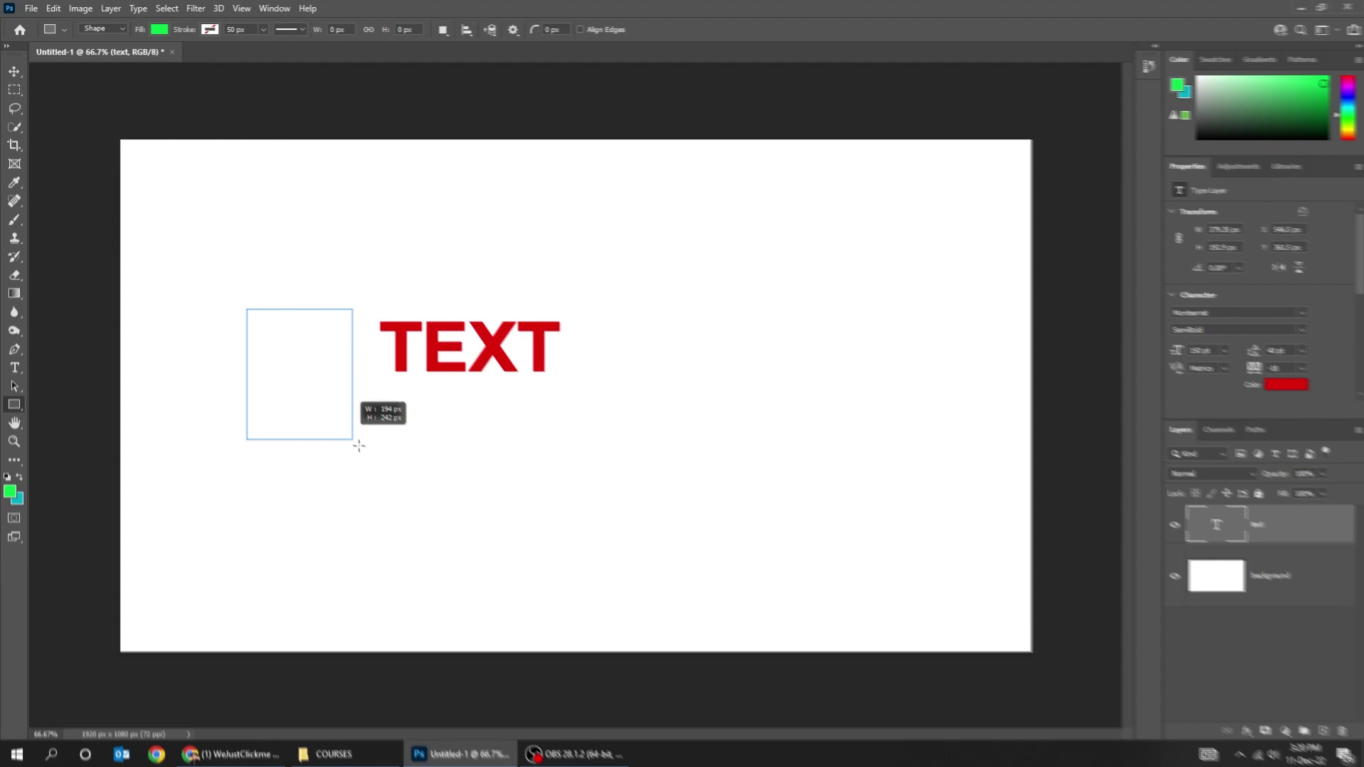
left_click_drag(473, 490, 455, 469)
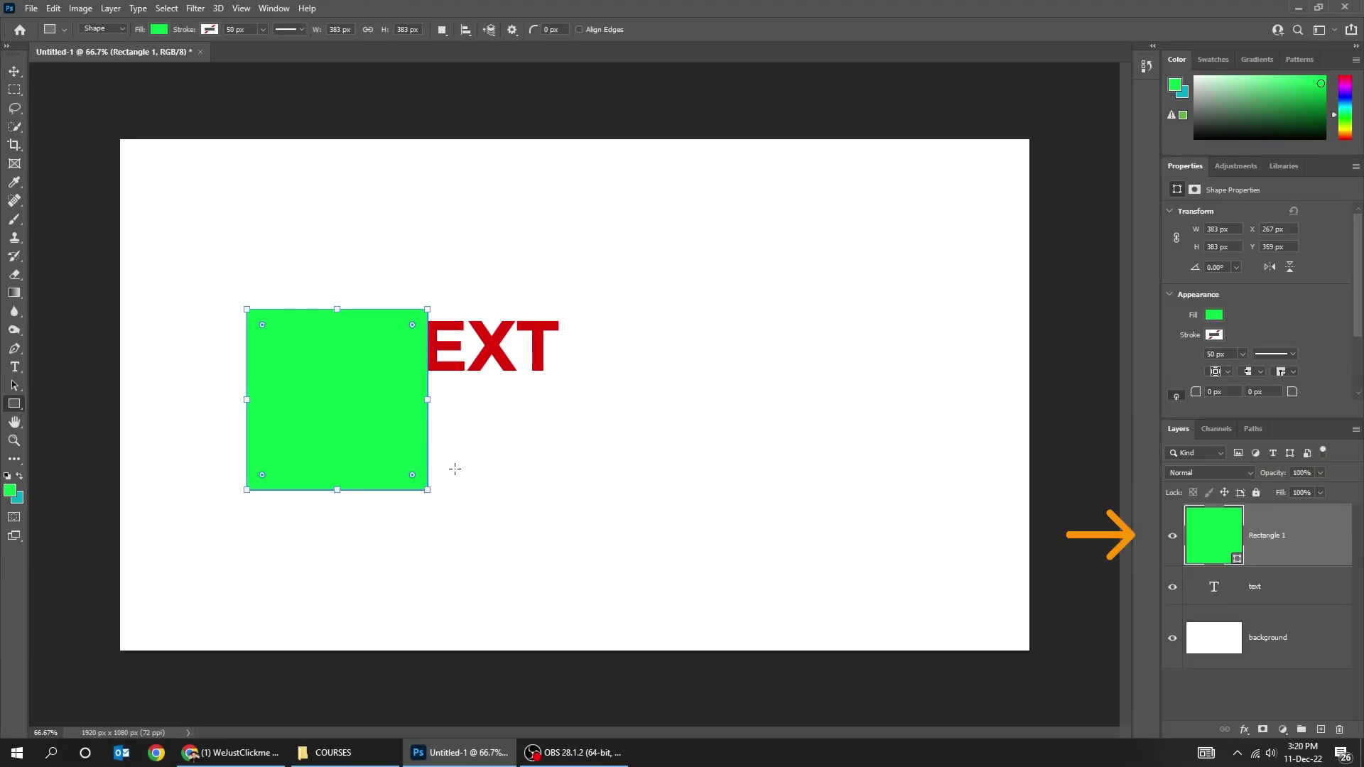
Step: Lower the green square, stack the text layer above Rectangle 1, and move TEXT onto it
left_click(17, 72)
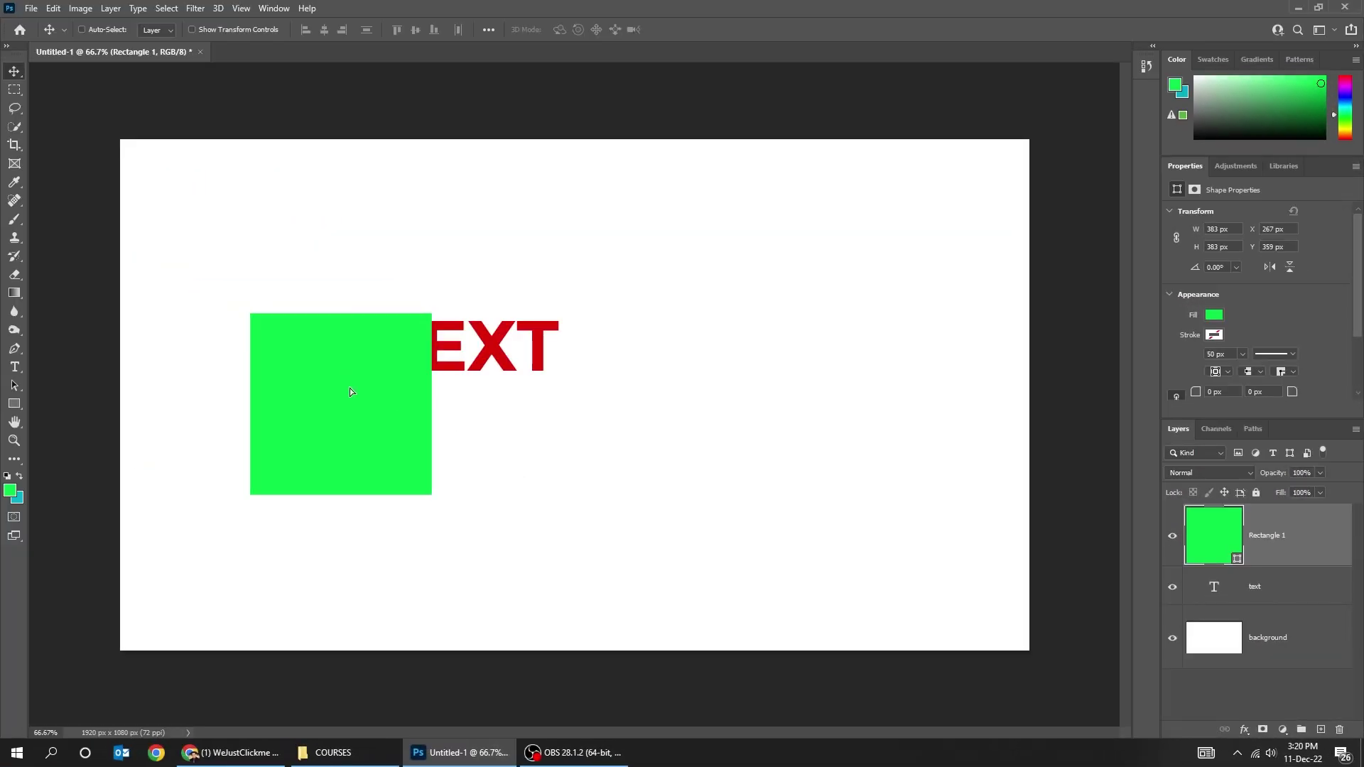
left_click_drag(353, 396, 383, 393)
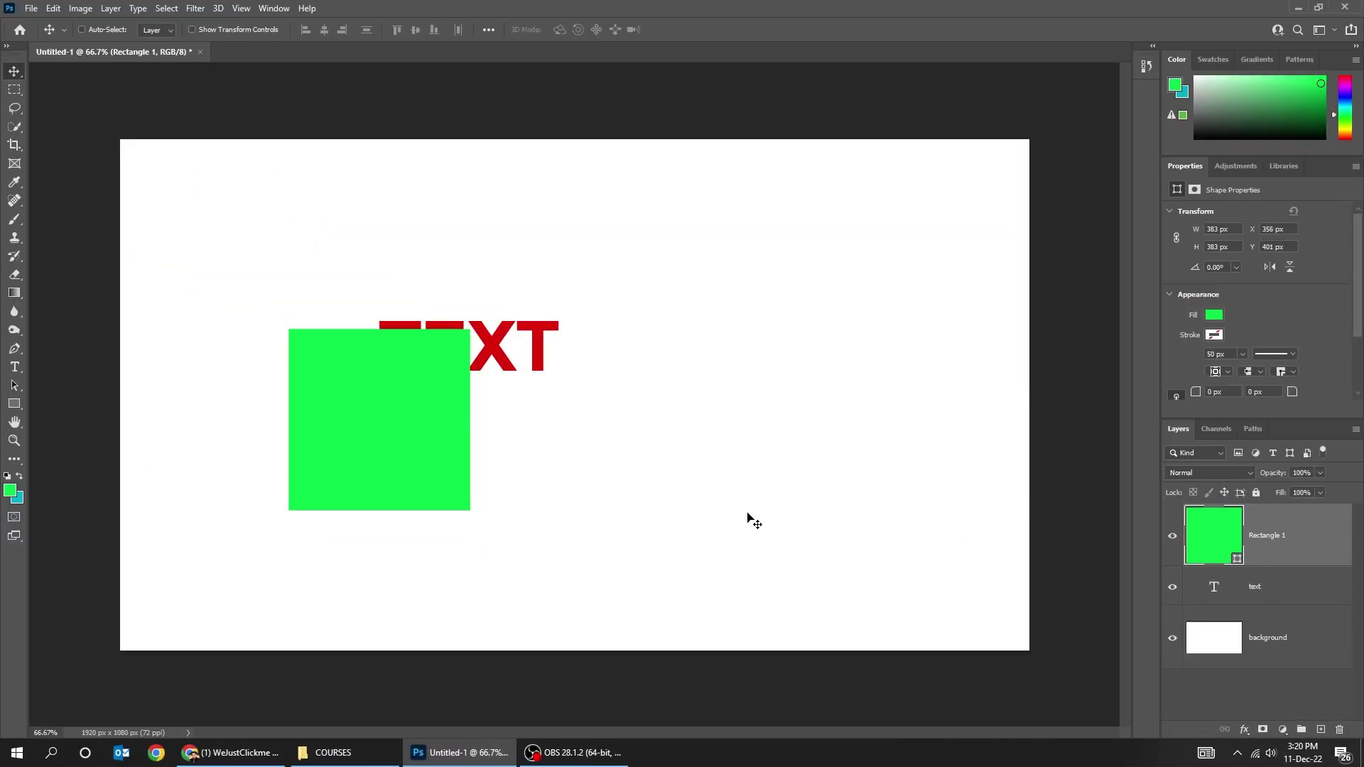
mouse_move(485, 366)
left_mouse_down()
mouse_move(483, 421)
mouse_move(483, 390)
left_mouse_up()
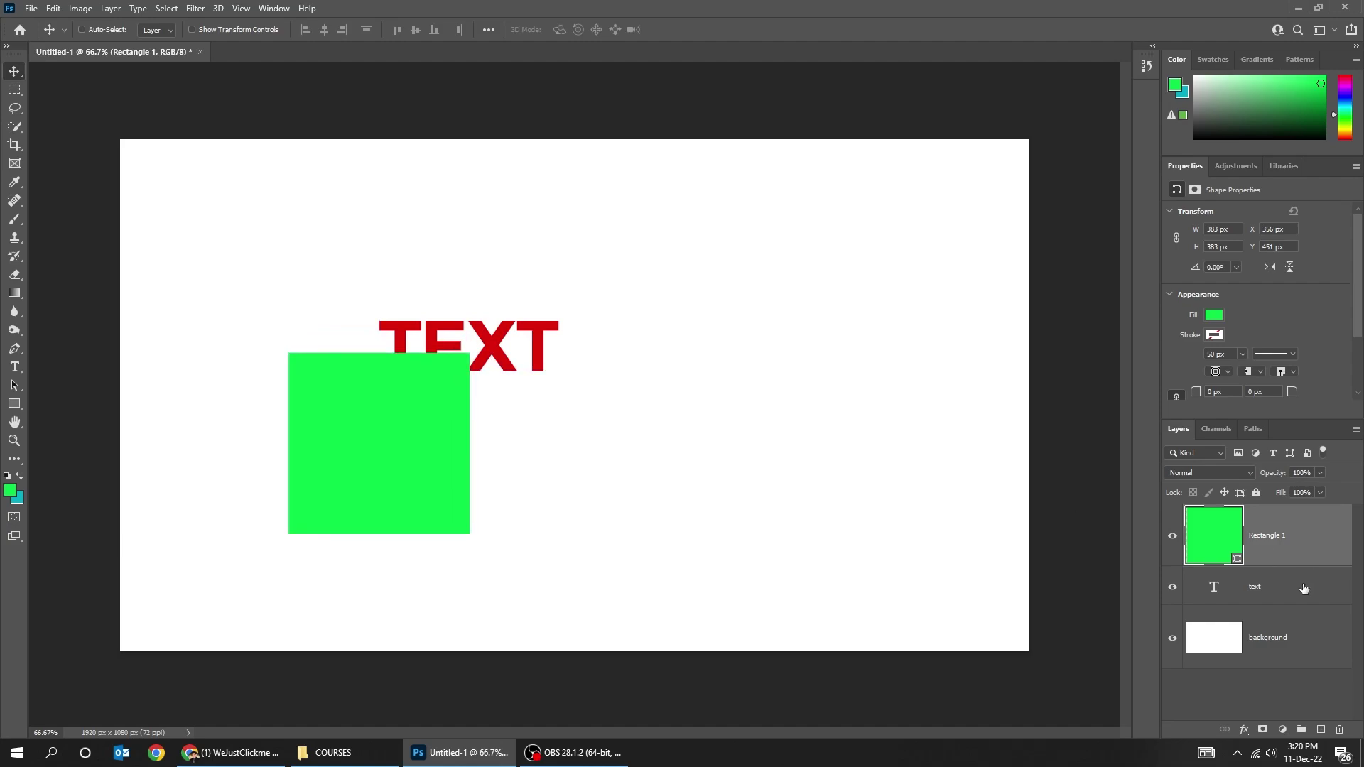
mouse_move(1282, 591)
left_mouse_down()
mouse_move(1255, 549)
mouse_move(1253, 511)
left_mouse_up()
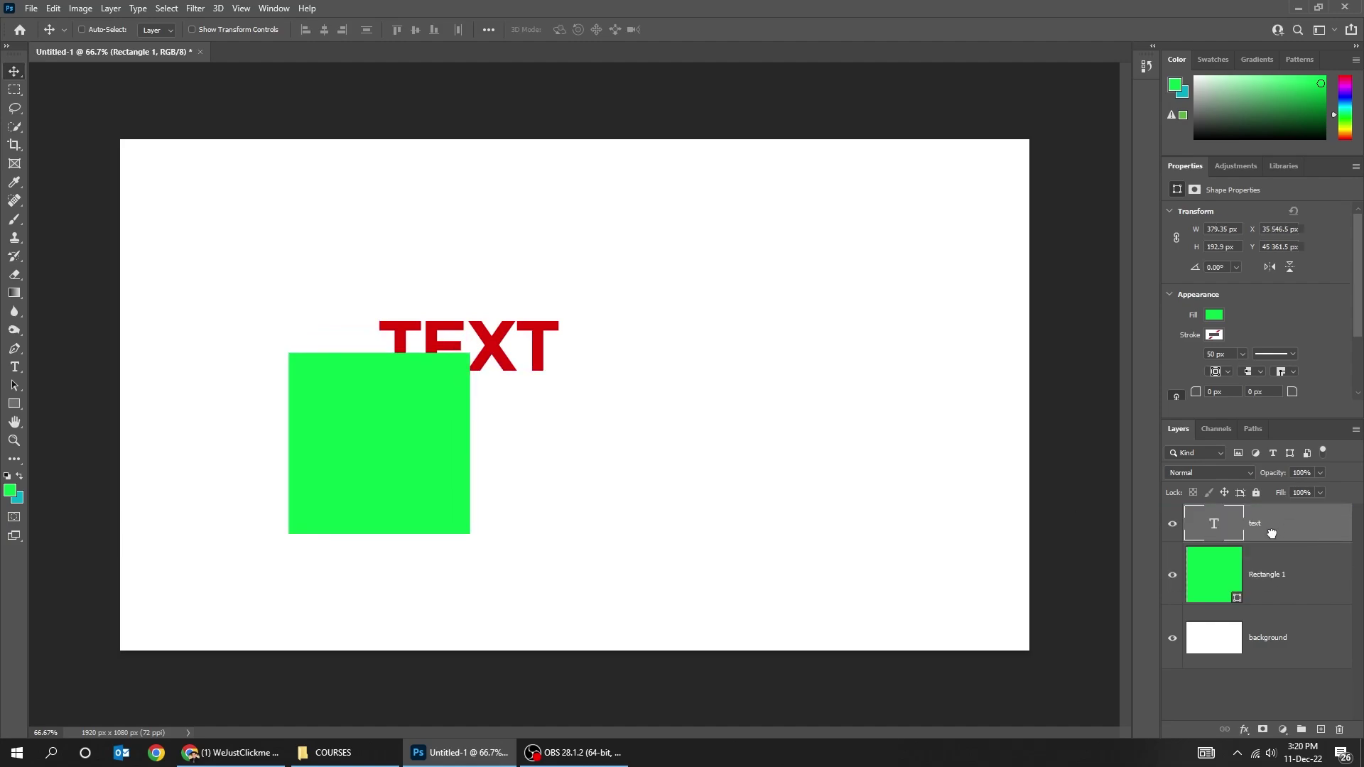
left_click_drag(515, 350, 526, 412)
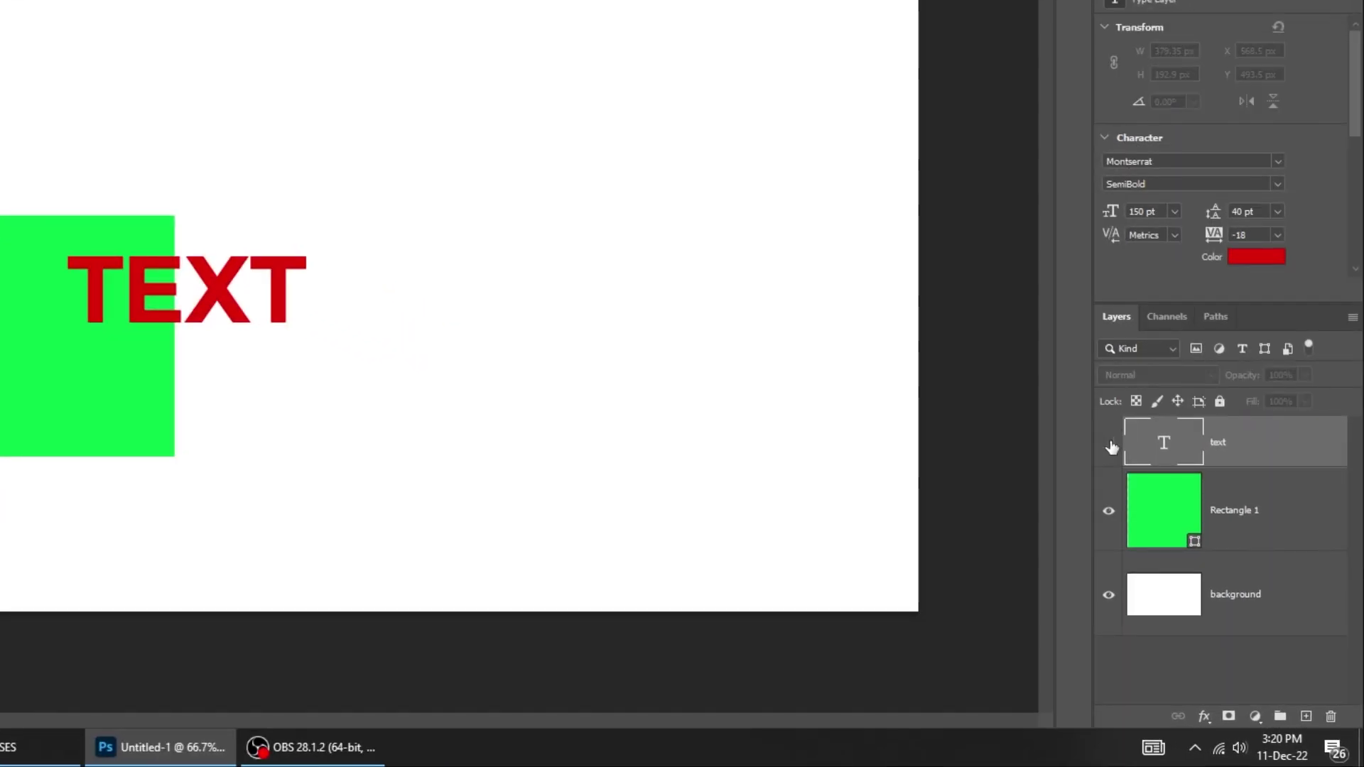
Step: Hide and re-show the text layer and the green square layer
left_click(1171, 523)
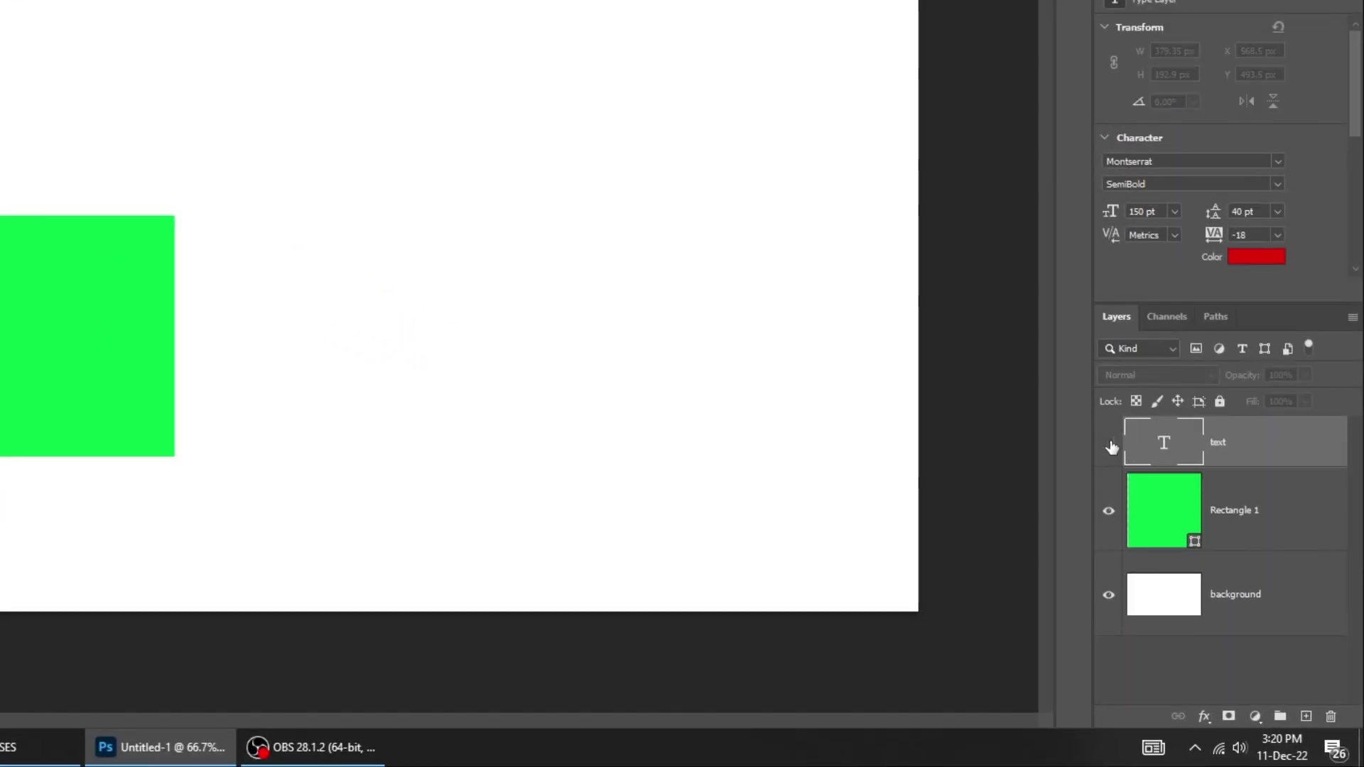
left_click(1108, 444)
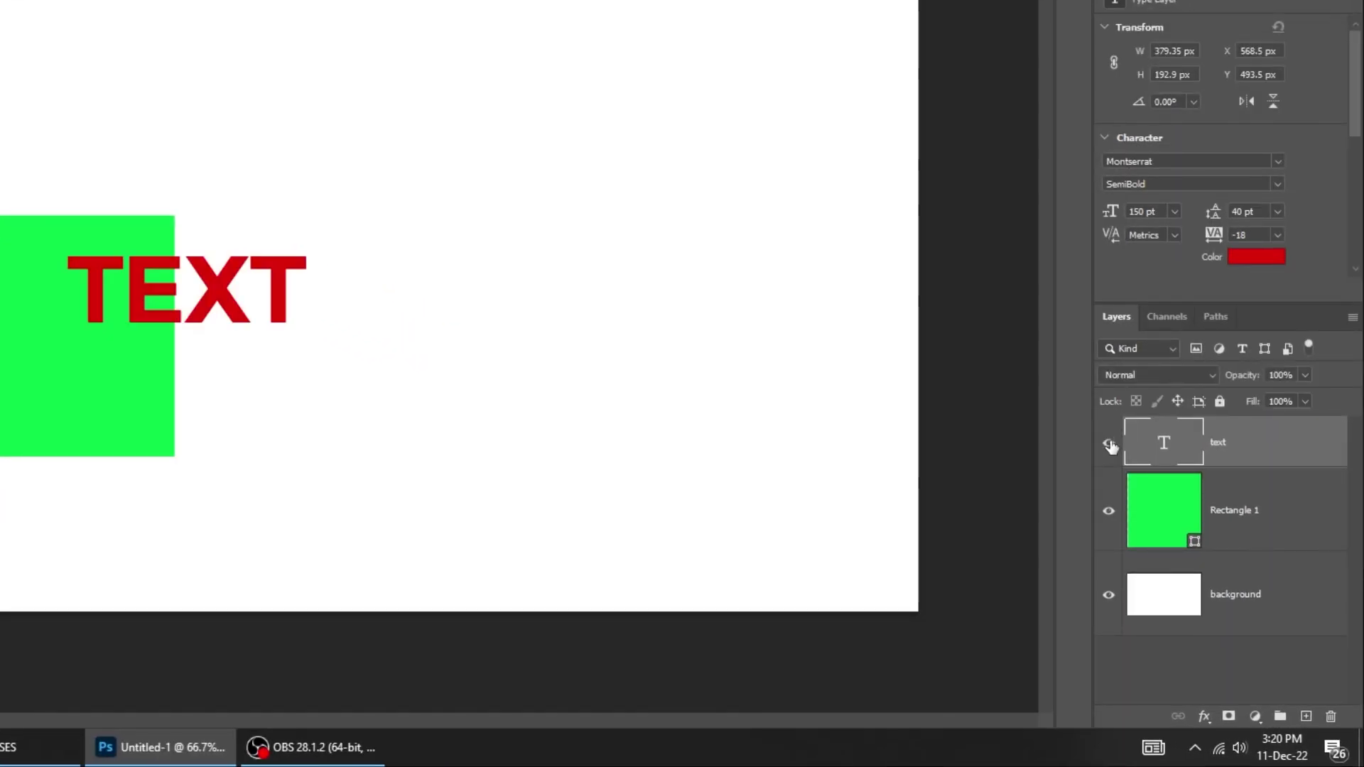
left_click(1107, 511)
left_click(1107, 513)
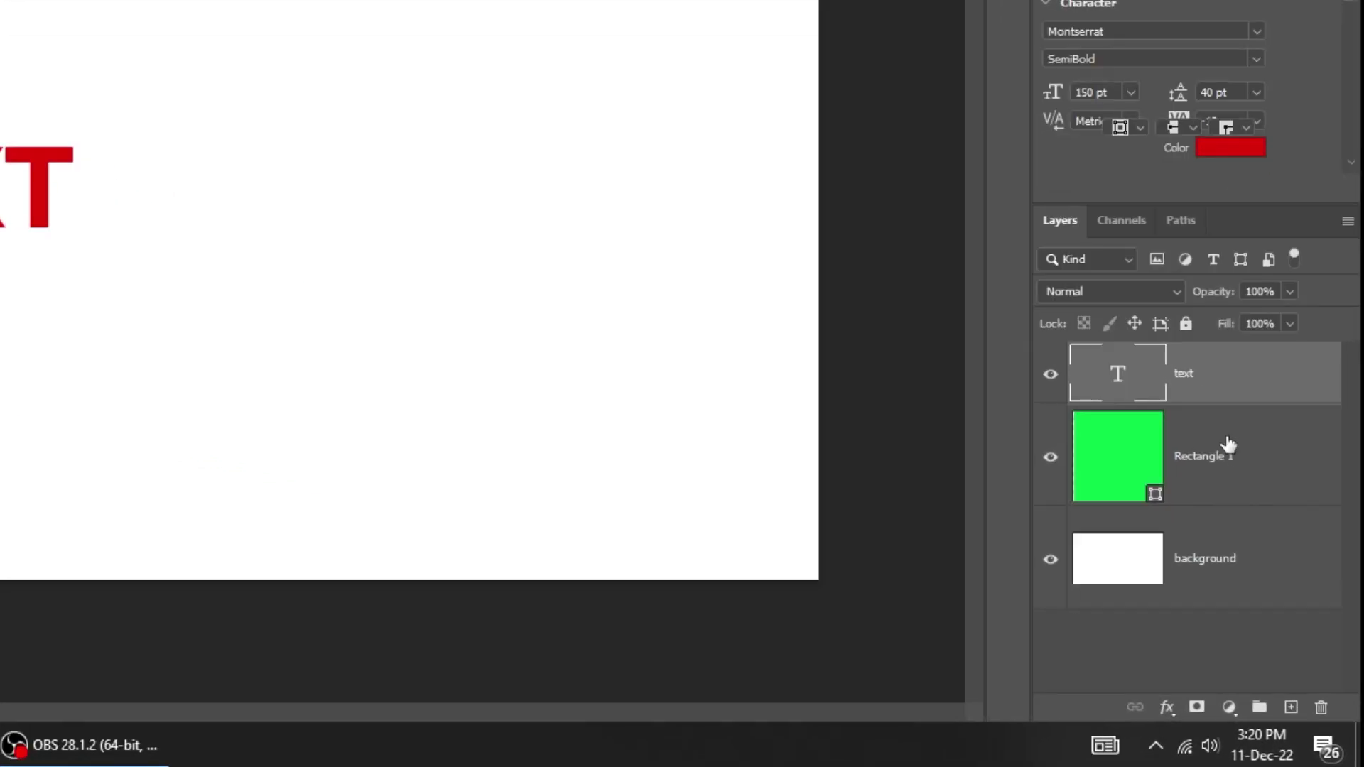
Step: Put Rectangle 1 above the text layer, set its opacity to 52%, and shift it up
left_click_drag(1282, 570, 1275, 523)
left_click_drag(1217, 372, 1217, 357)
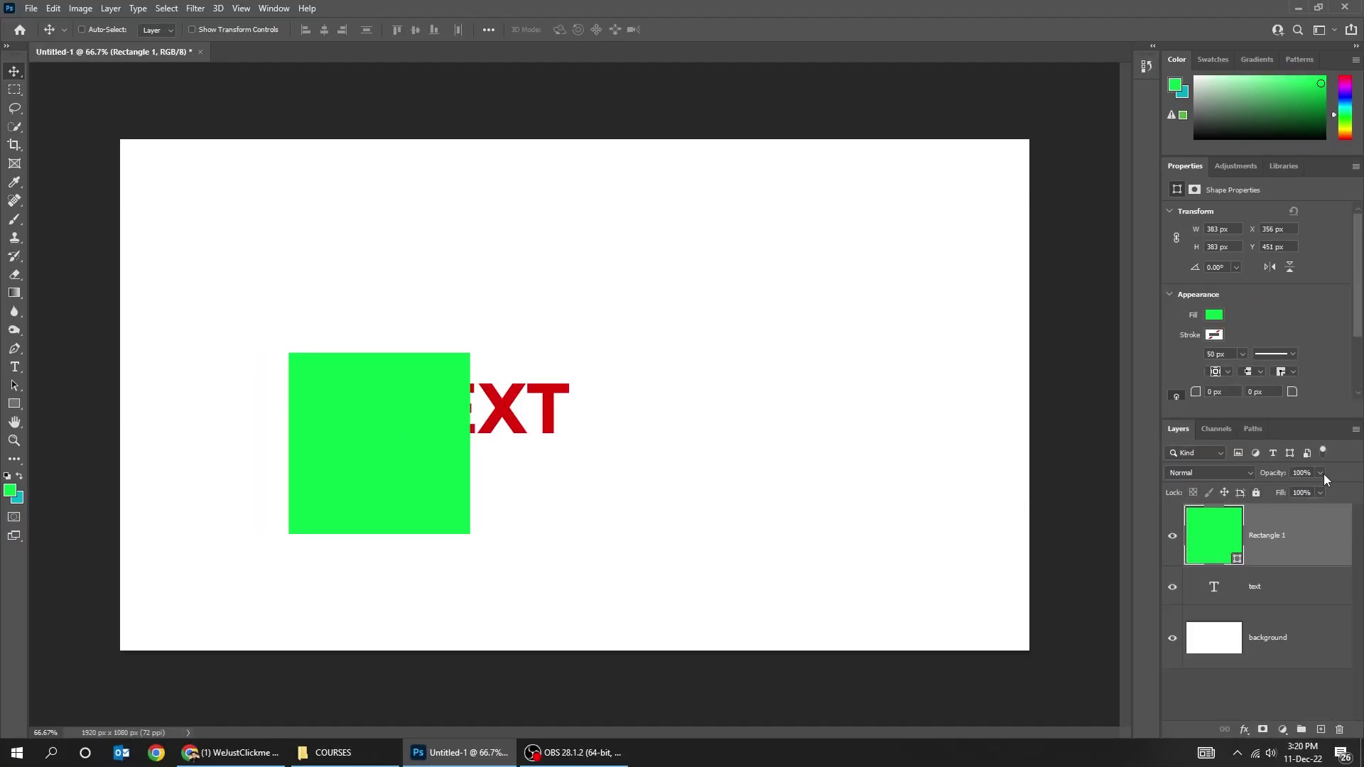
left_click(1320, 472)
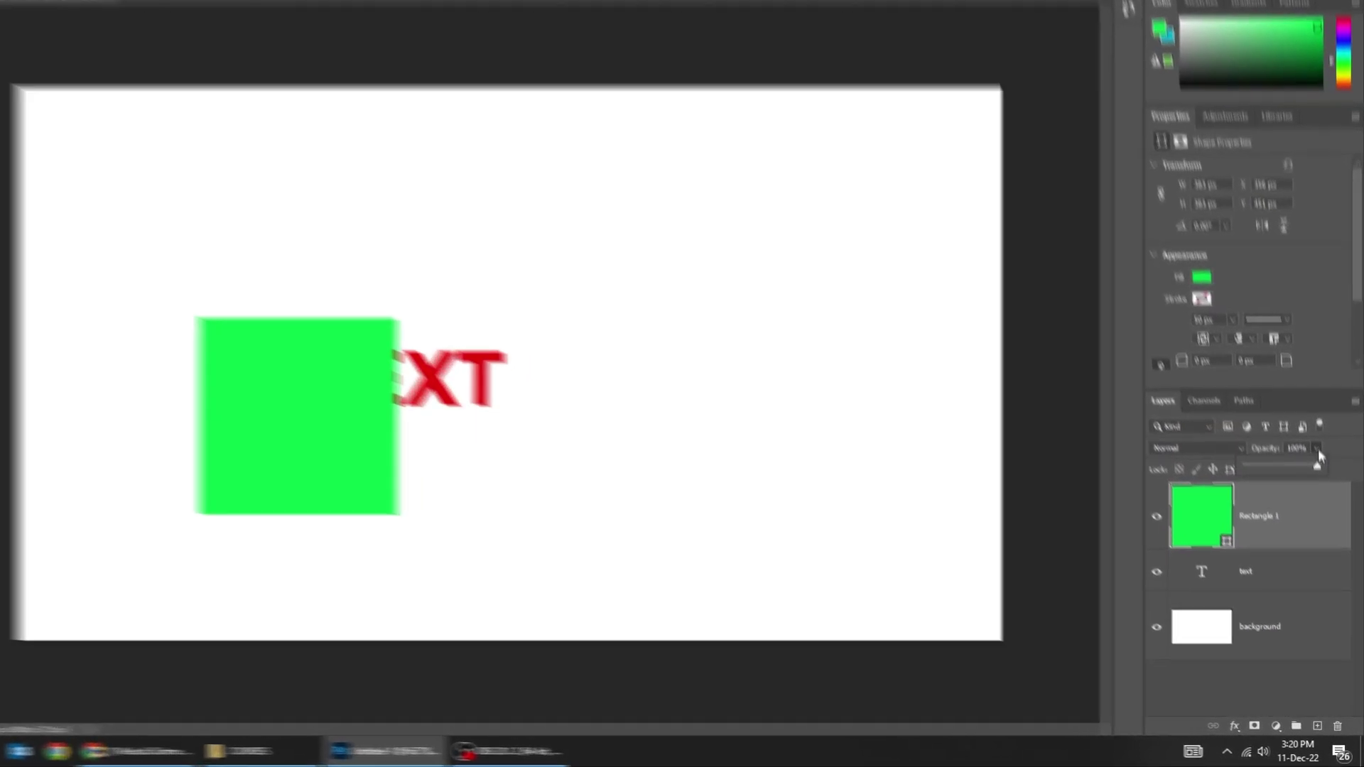
left_click_drag(1322, 487, 1303, 492)
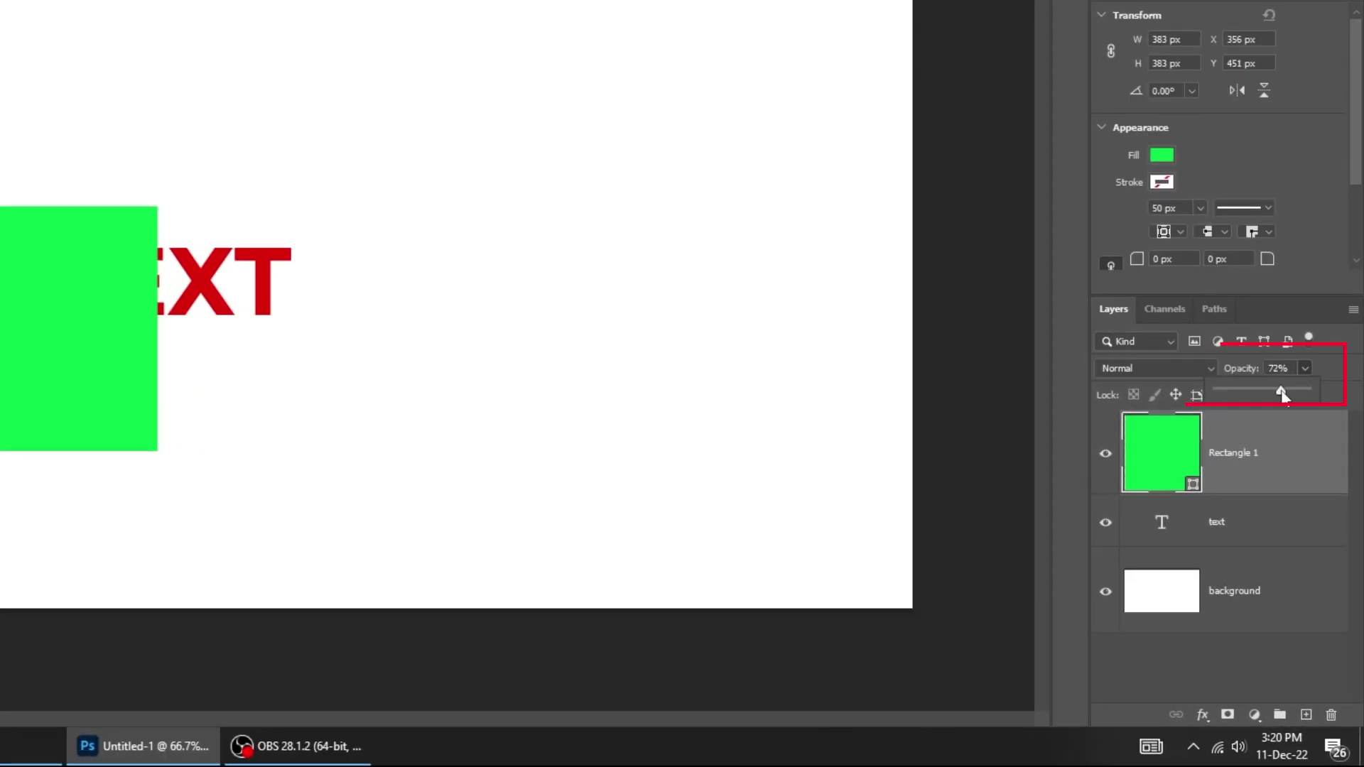
left_click_drag(1282, 395, 1282, 395)
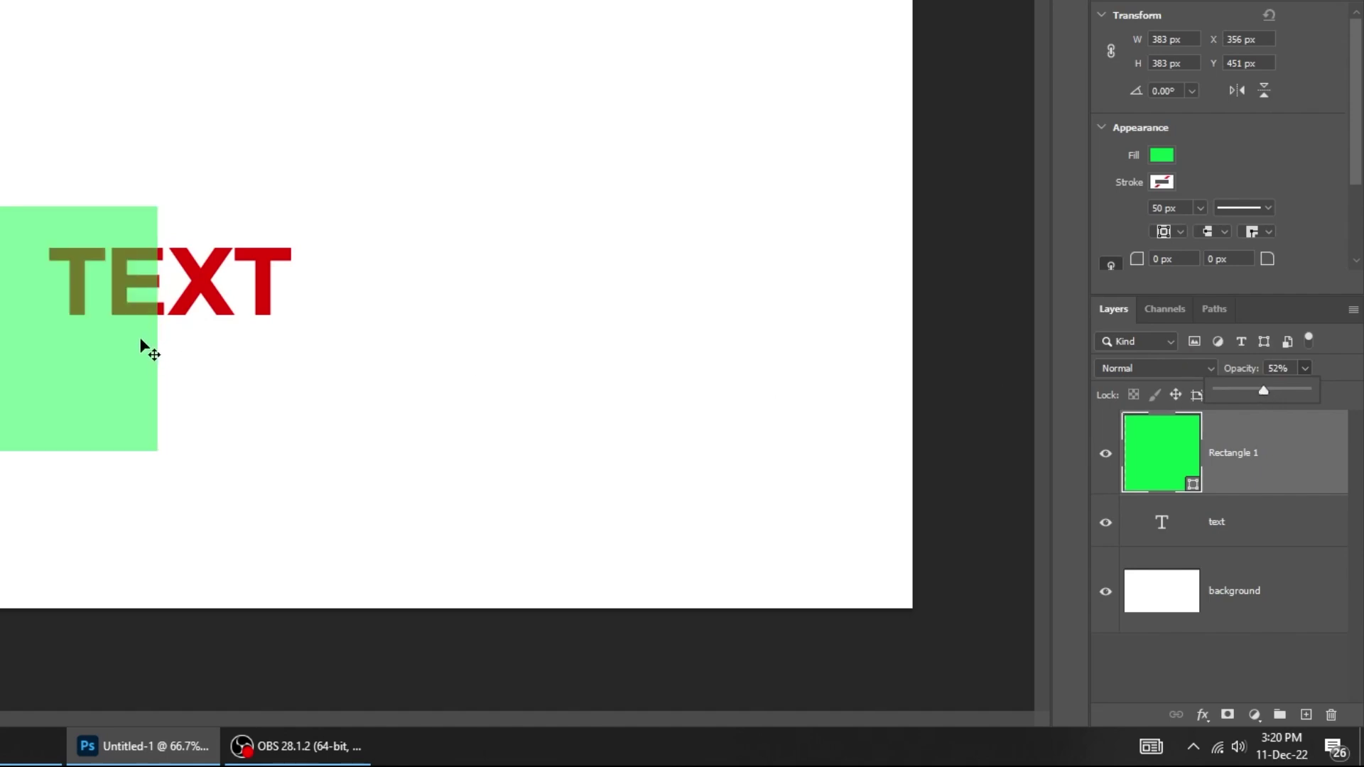
left_click_drag(2, 316, 25, 278)
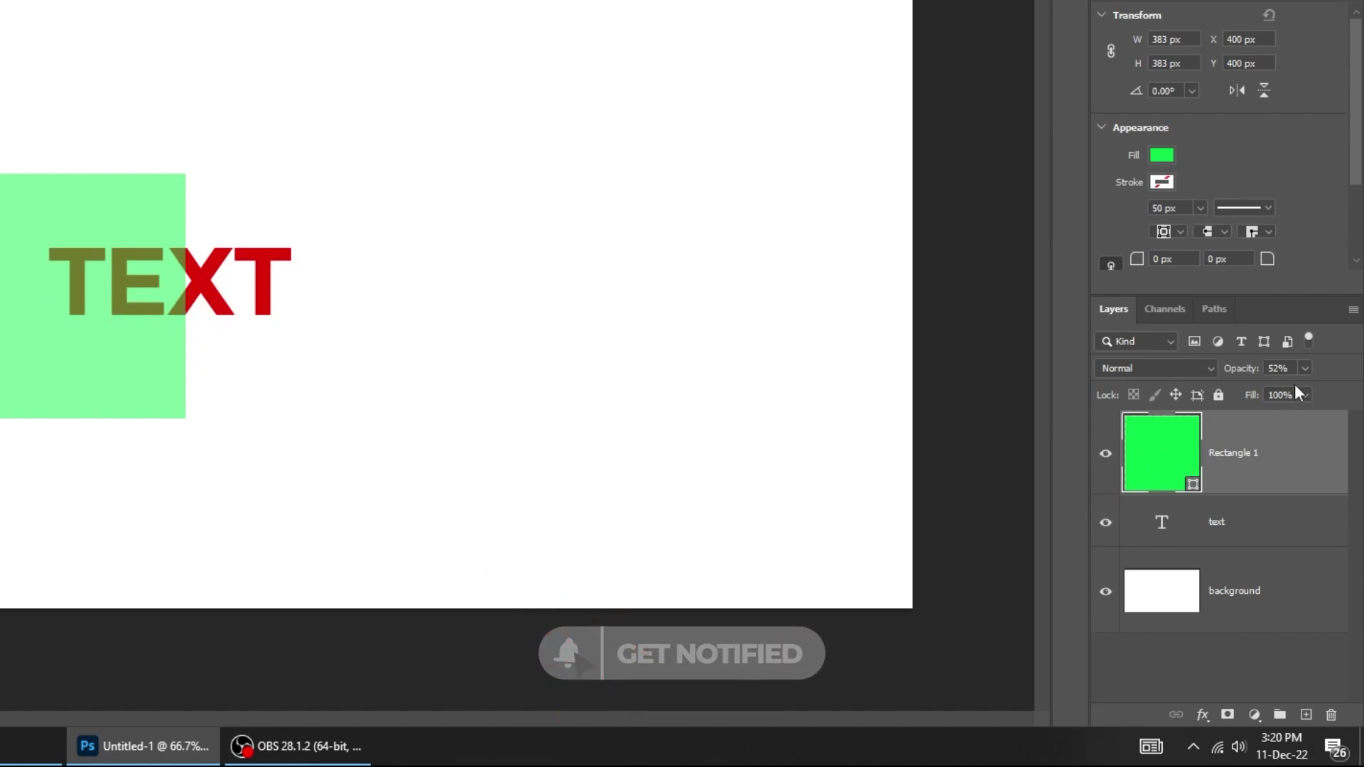
left_click_drag(1308, 389, 1348, 392)
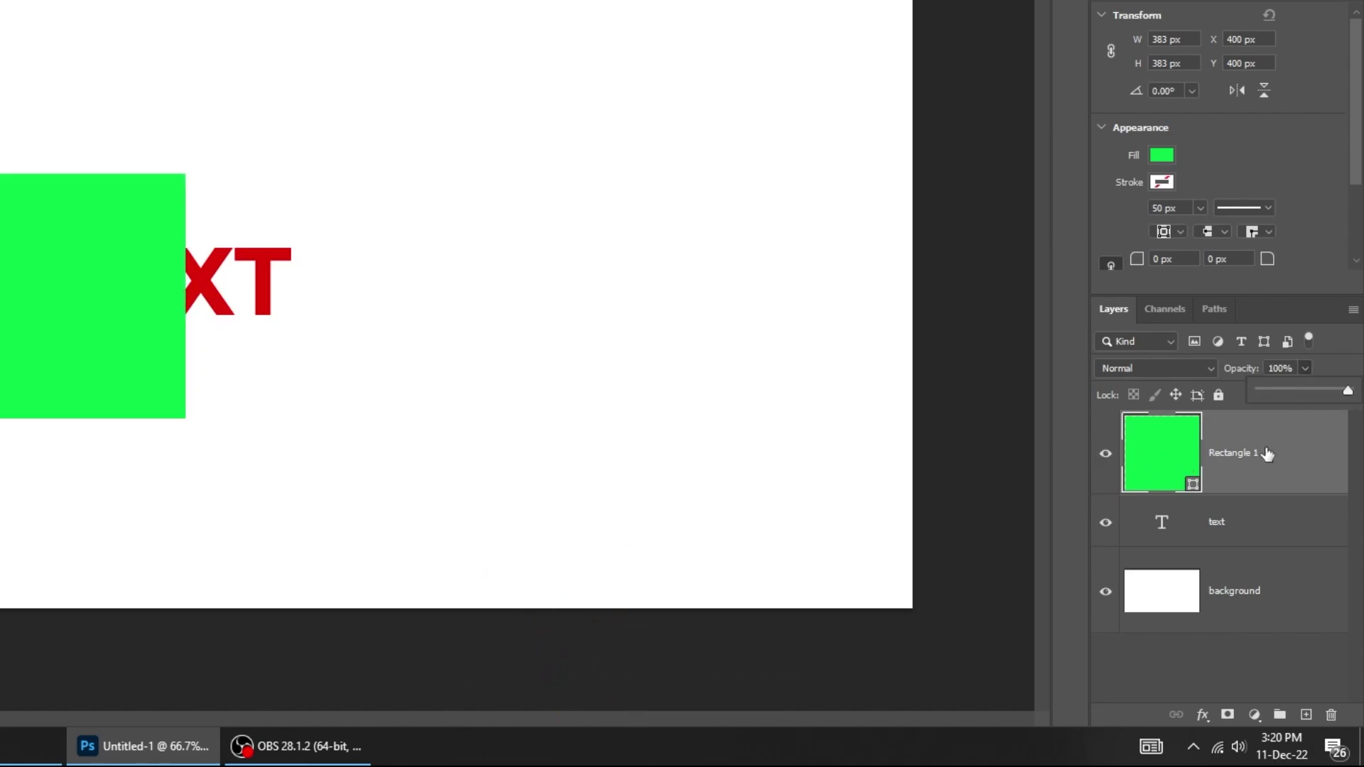
left_click(1139, 368)
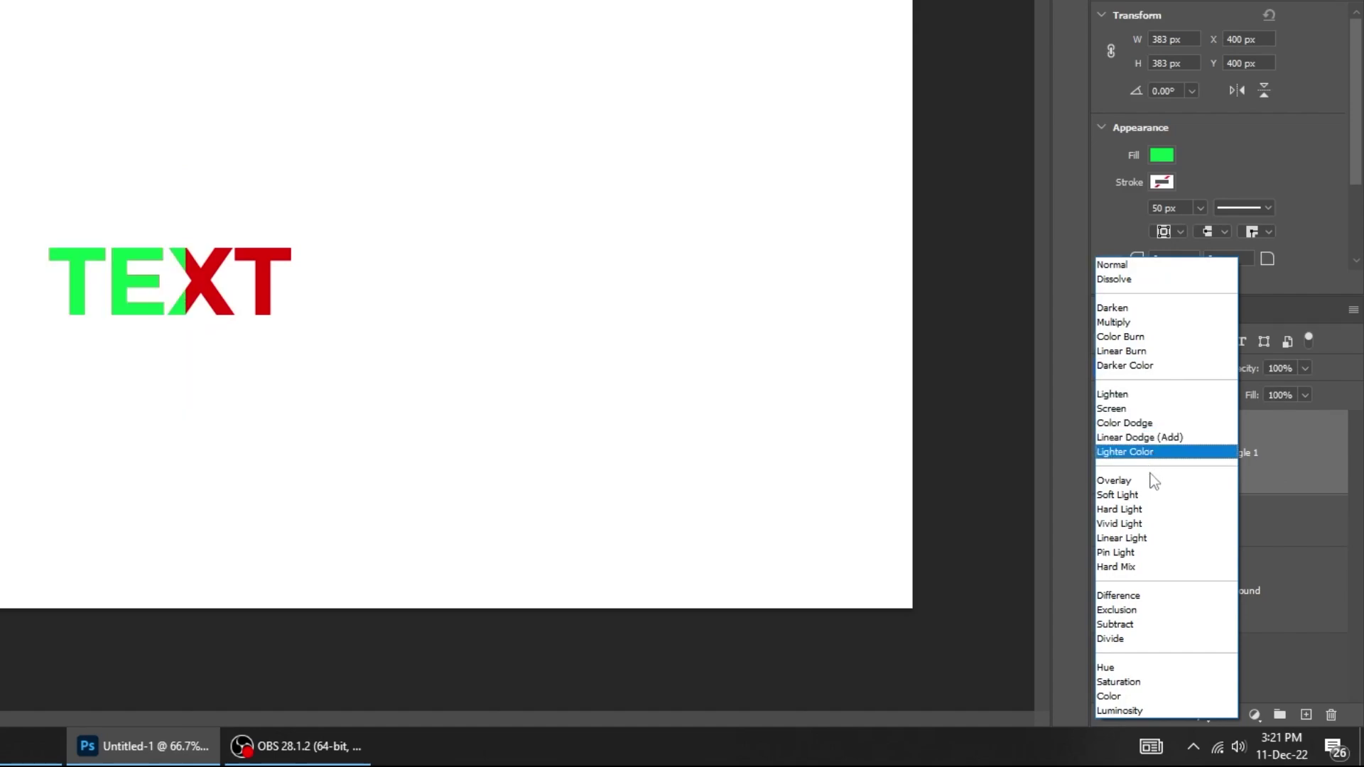
left_click(1144, 542)
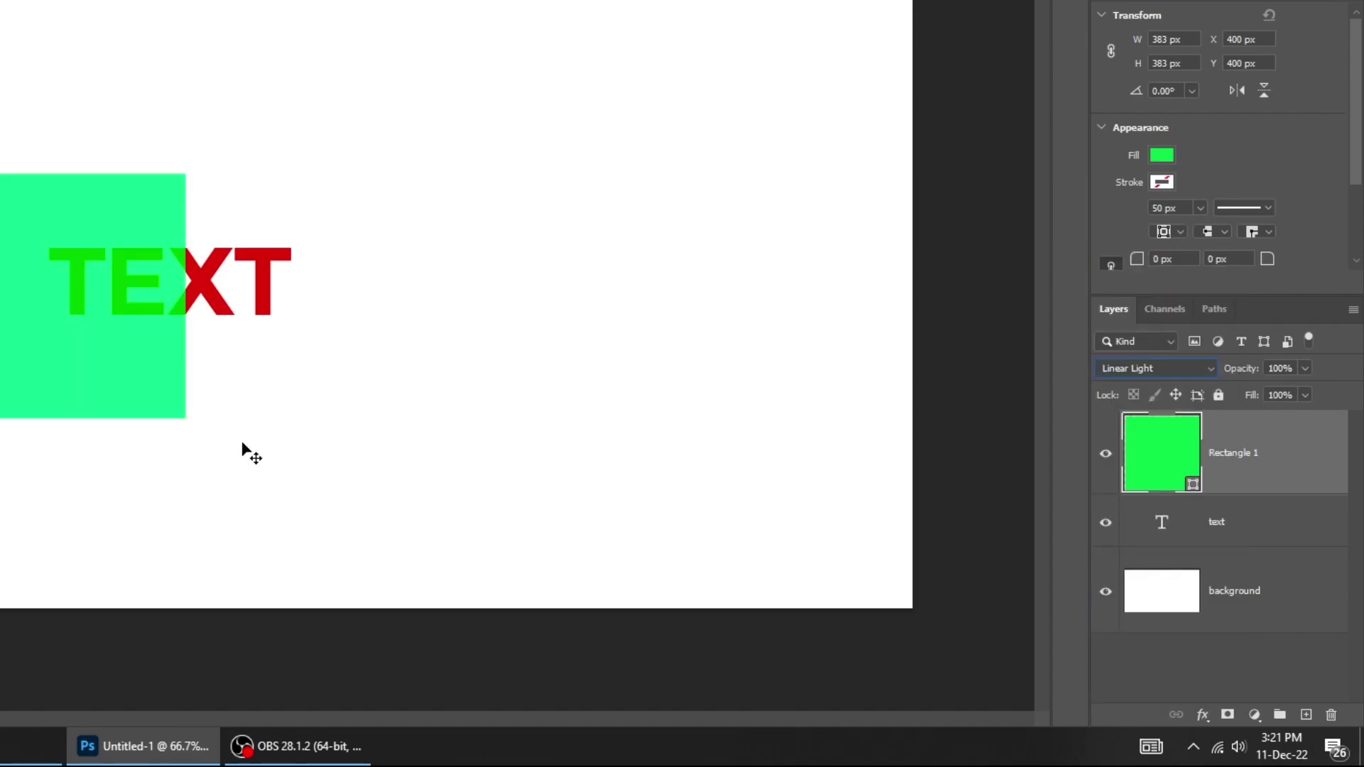
left_click(1160, 372)
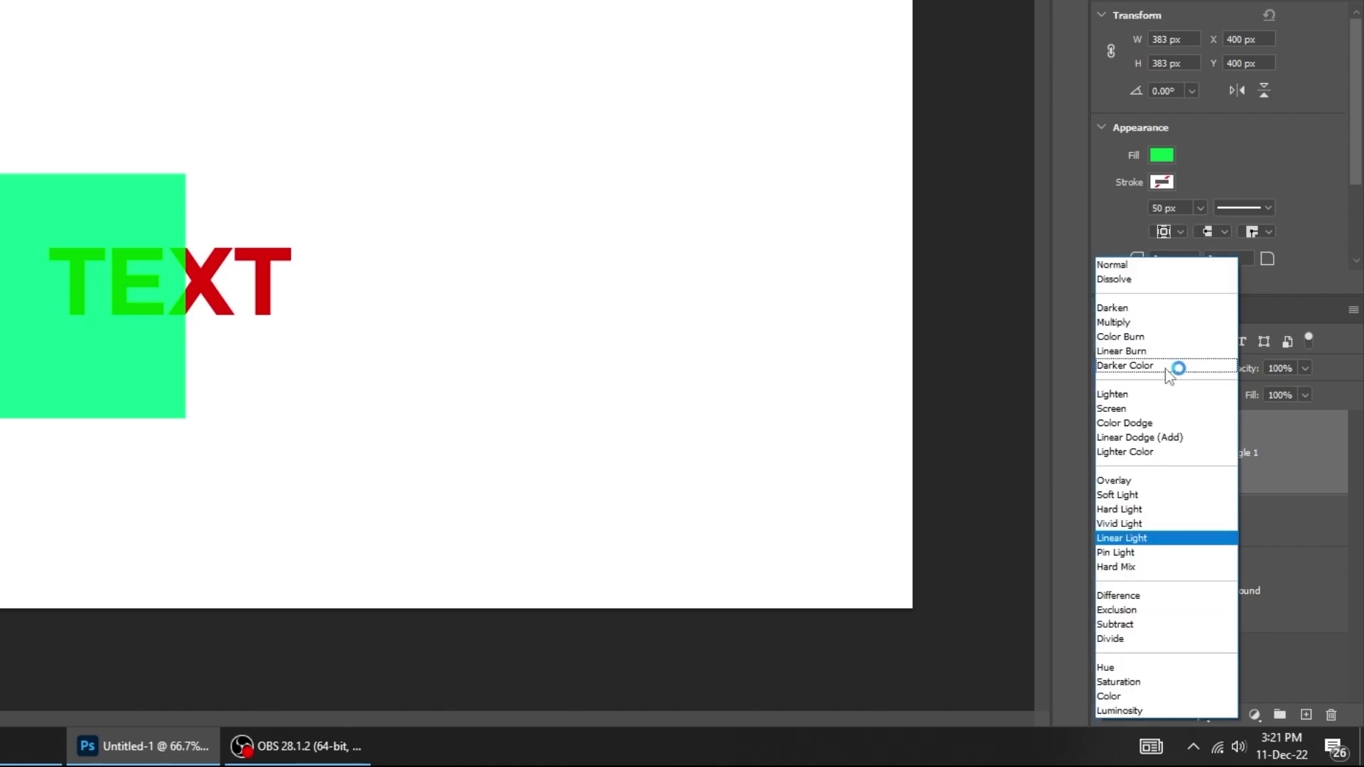
left_click(1172, 270)
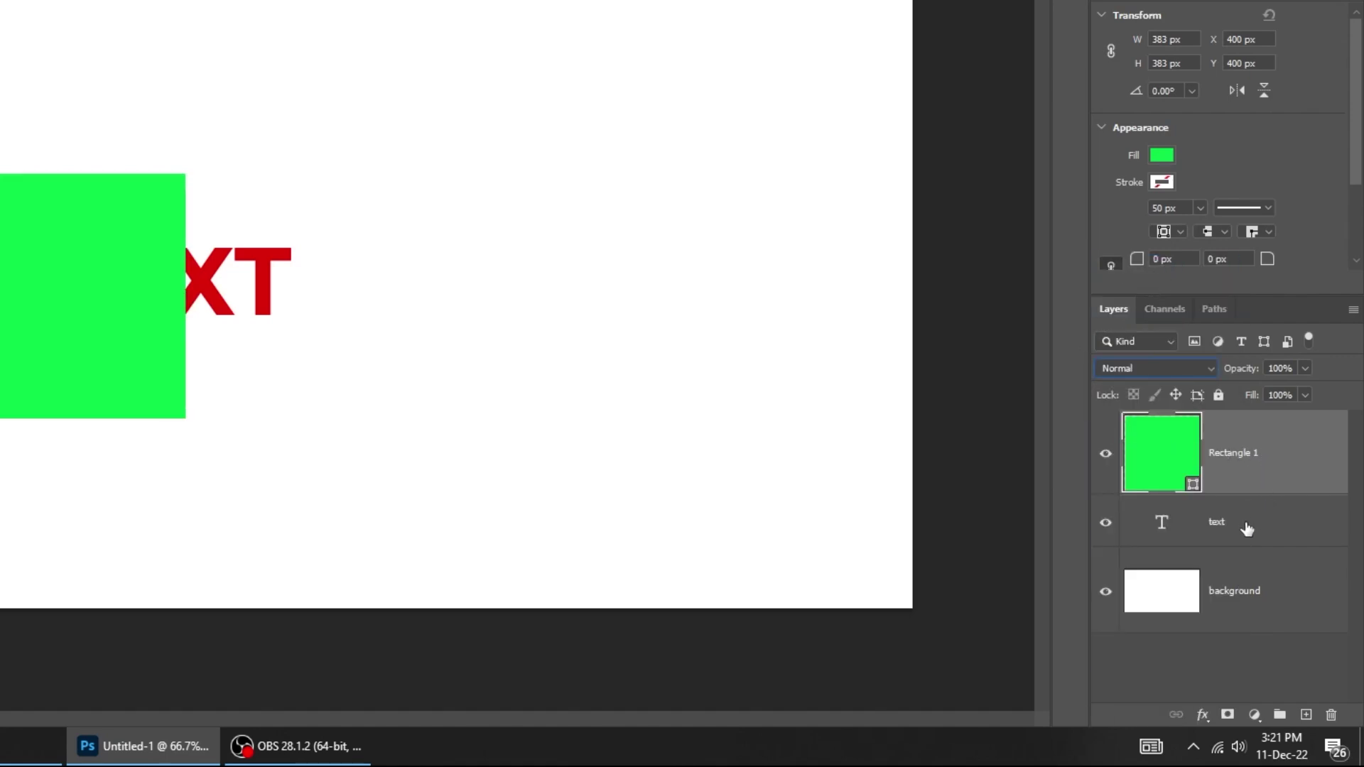
Step: Move the text layer above Rectangle 1 and replace TEXT with 'TYPOGRAPHY'
left_click_drag(1247, 528, 1246, 443)
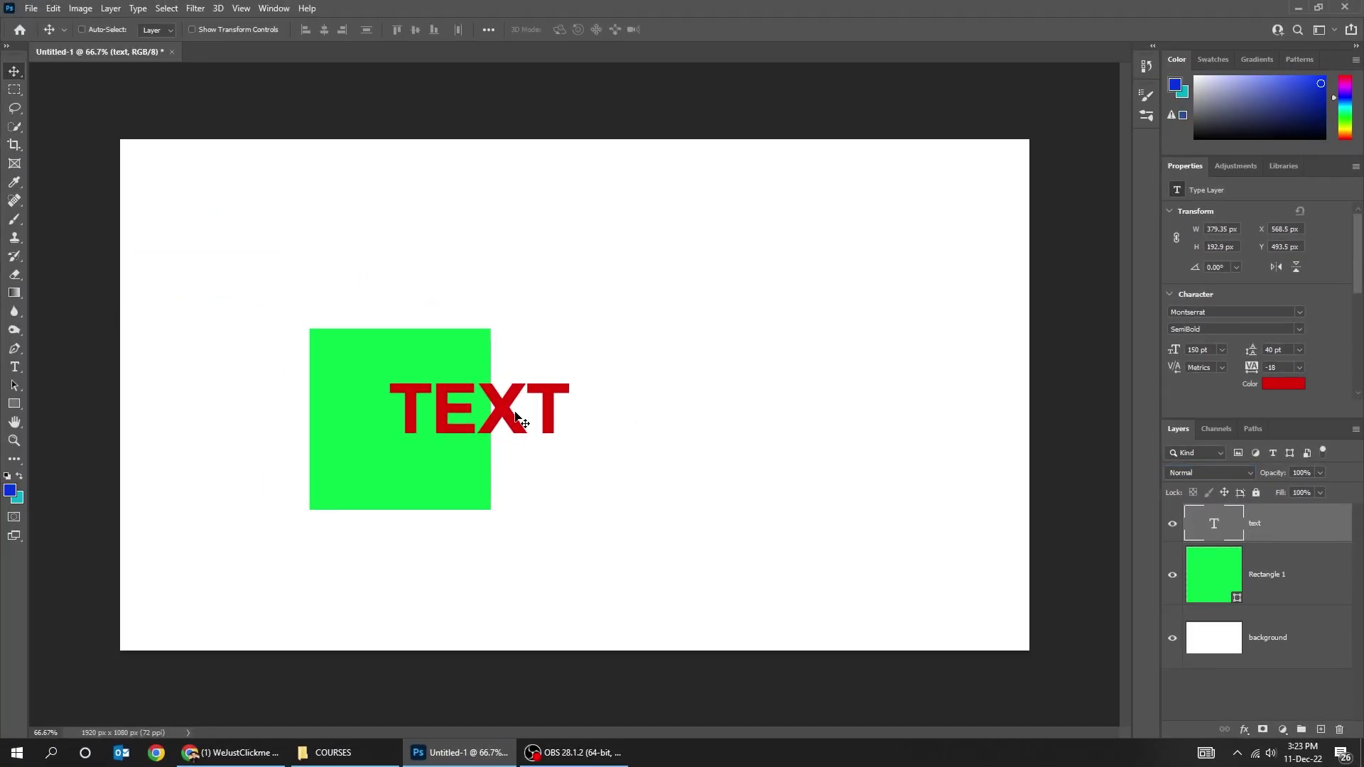
left_click_drag(516, 418, 675, 363)
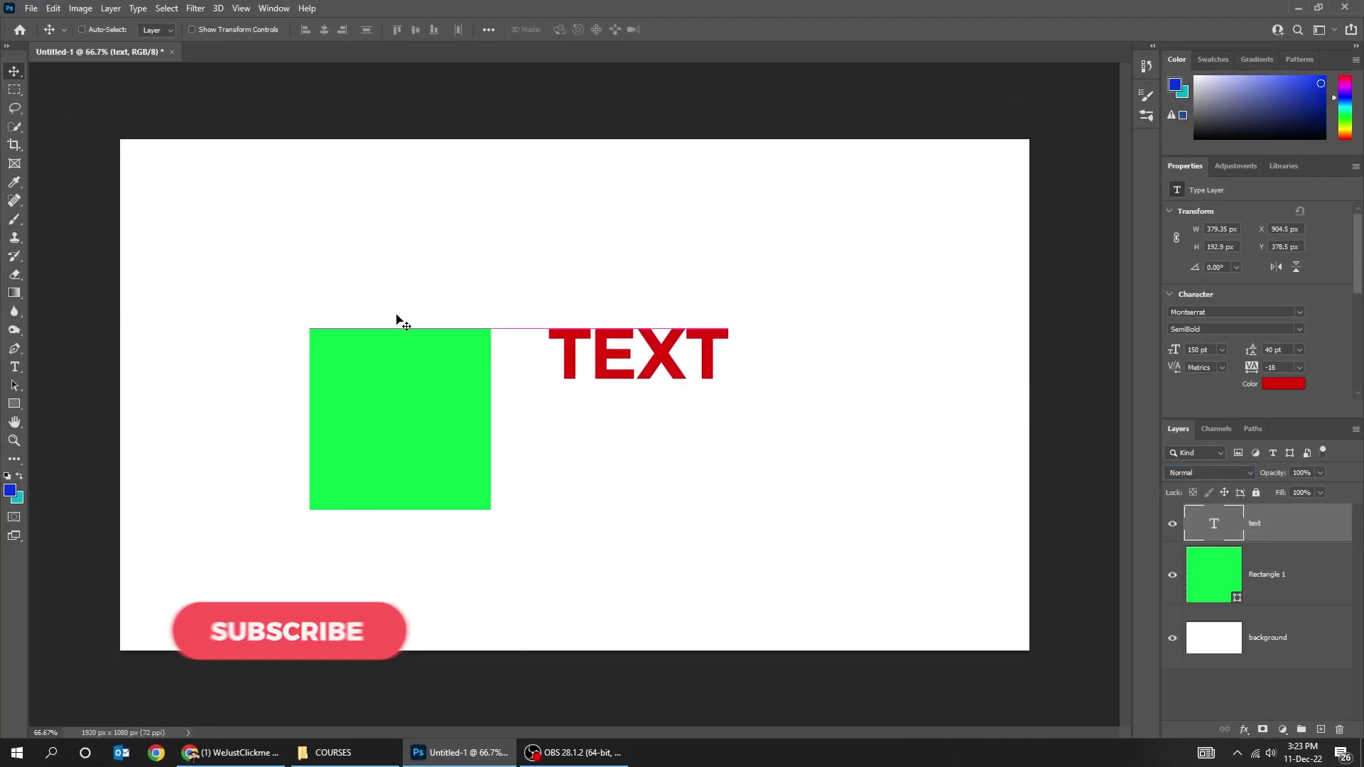
left_click(14, 366)
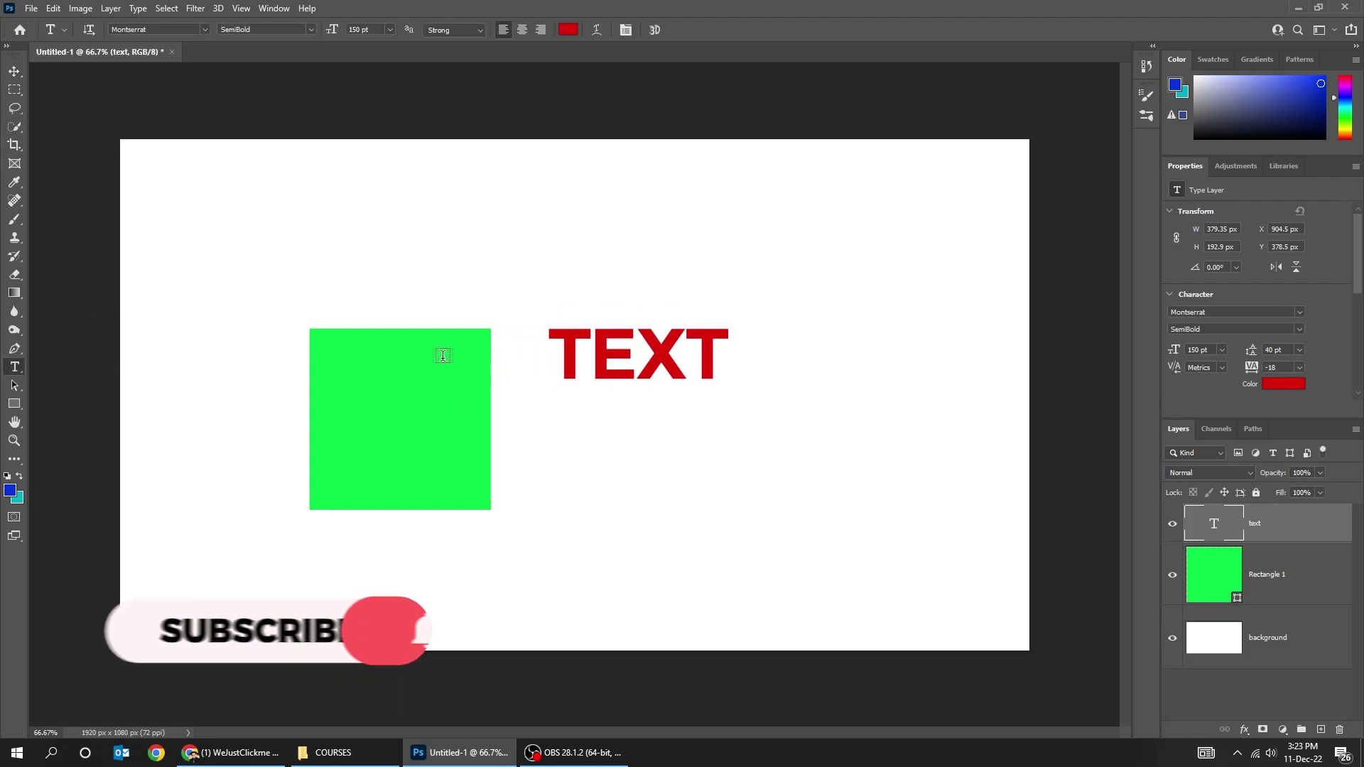
left_click(646, 361)
key("ctrl+a")
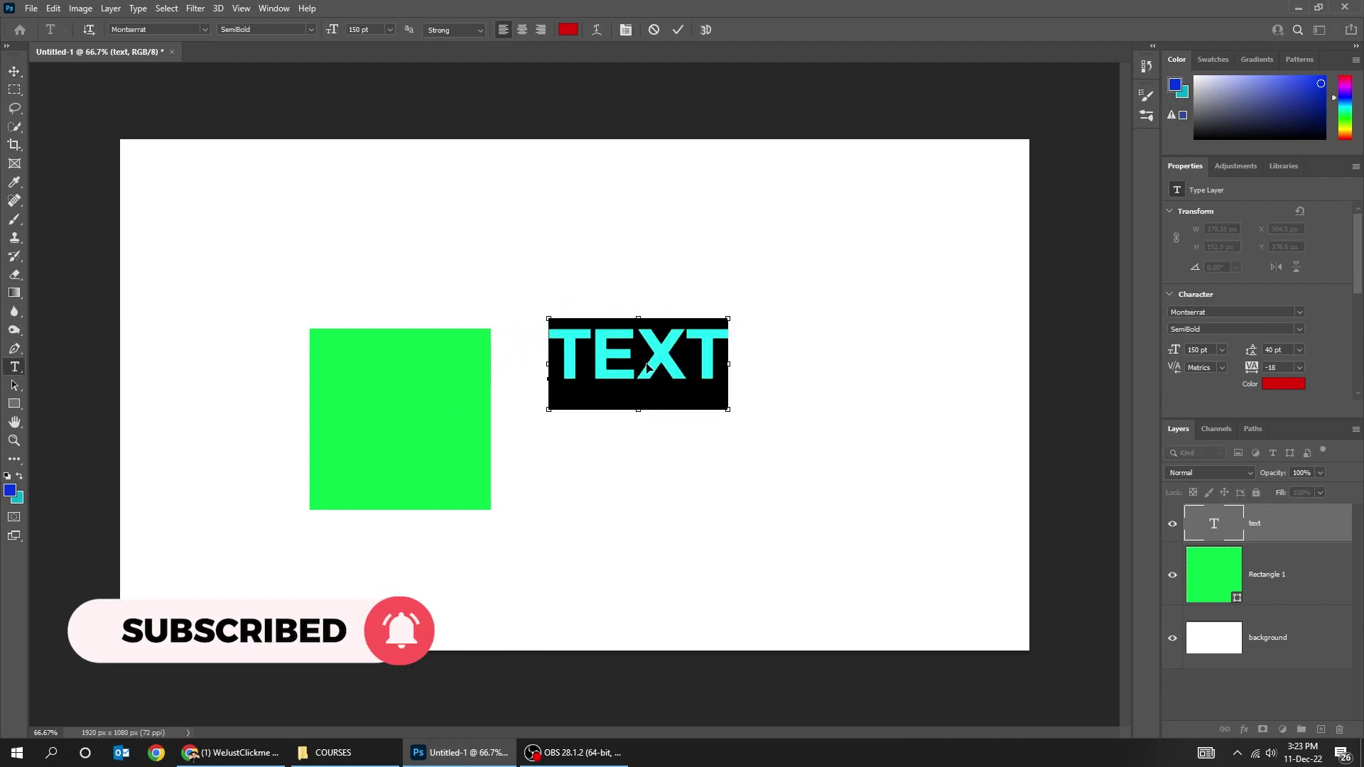
type("TYPOGRAPHY")
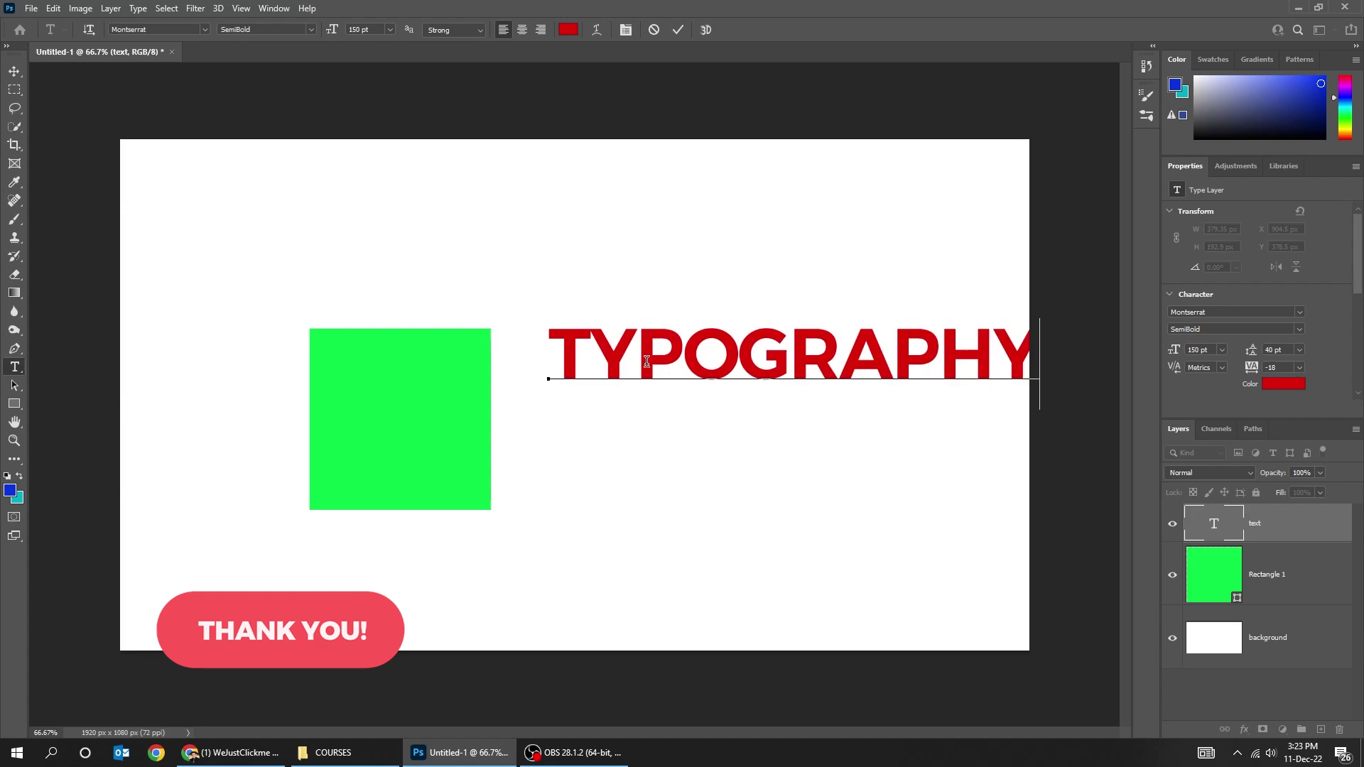
key("ctrl+Return")
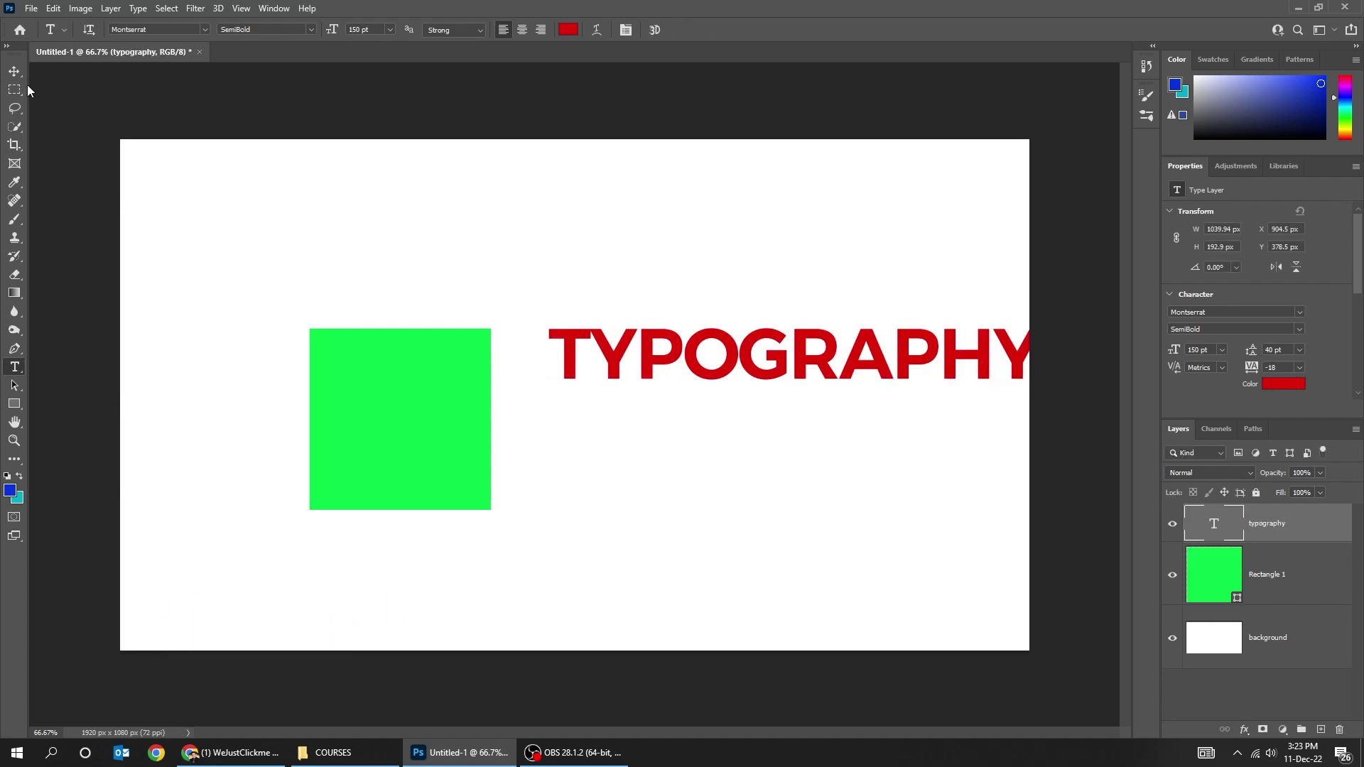
left_click(24, 77)
Step: Shift TYPOGRAPHY left over the square, then lock its layer and confirm it won't move
left_click_drag(729, 411, 579, 439)
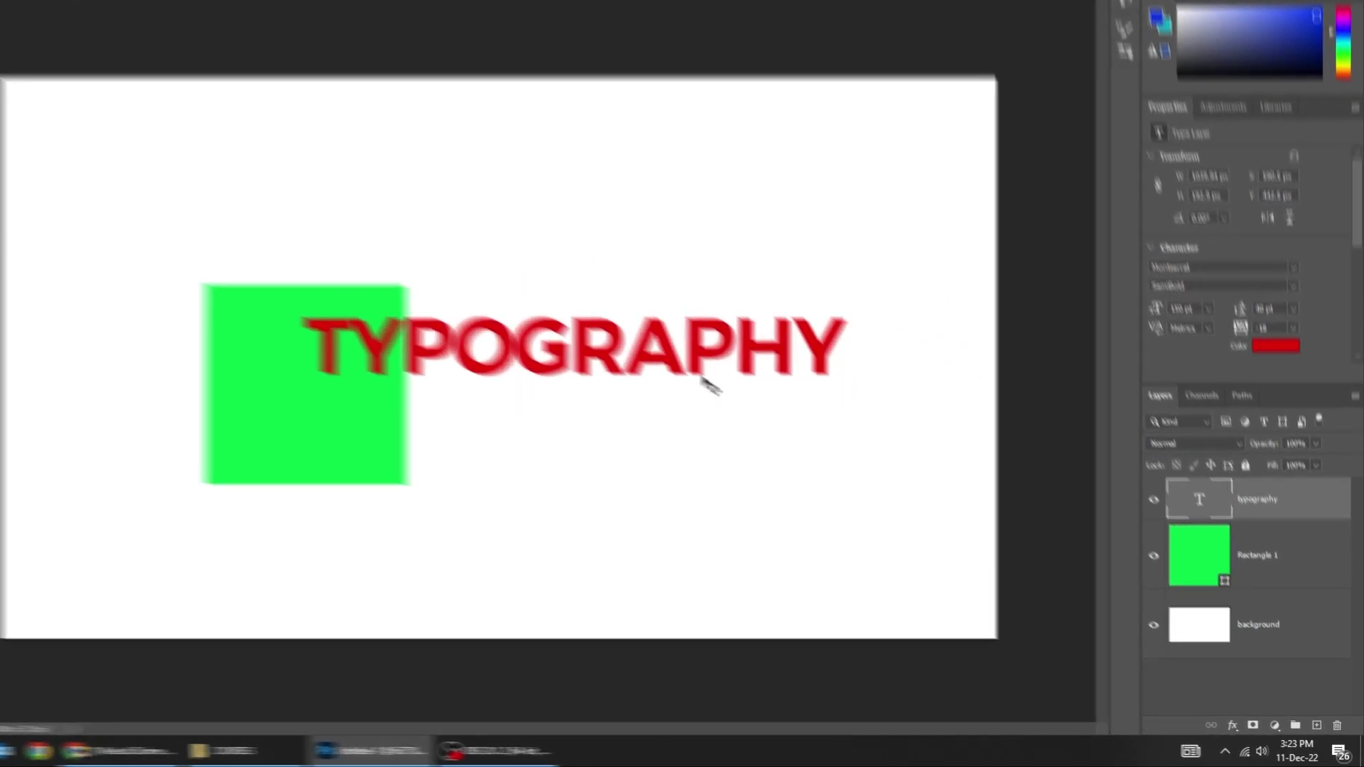
left_click_drag(710, 384, 611, 353)
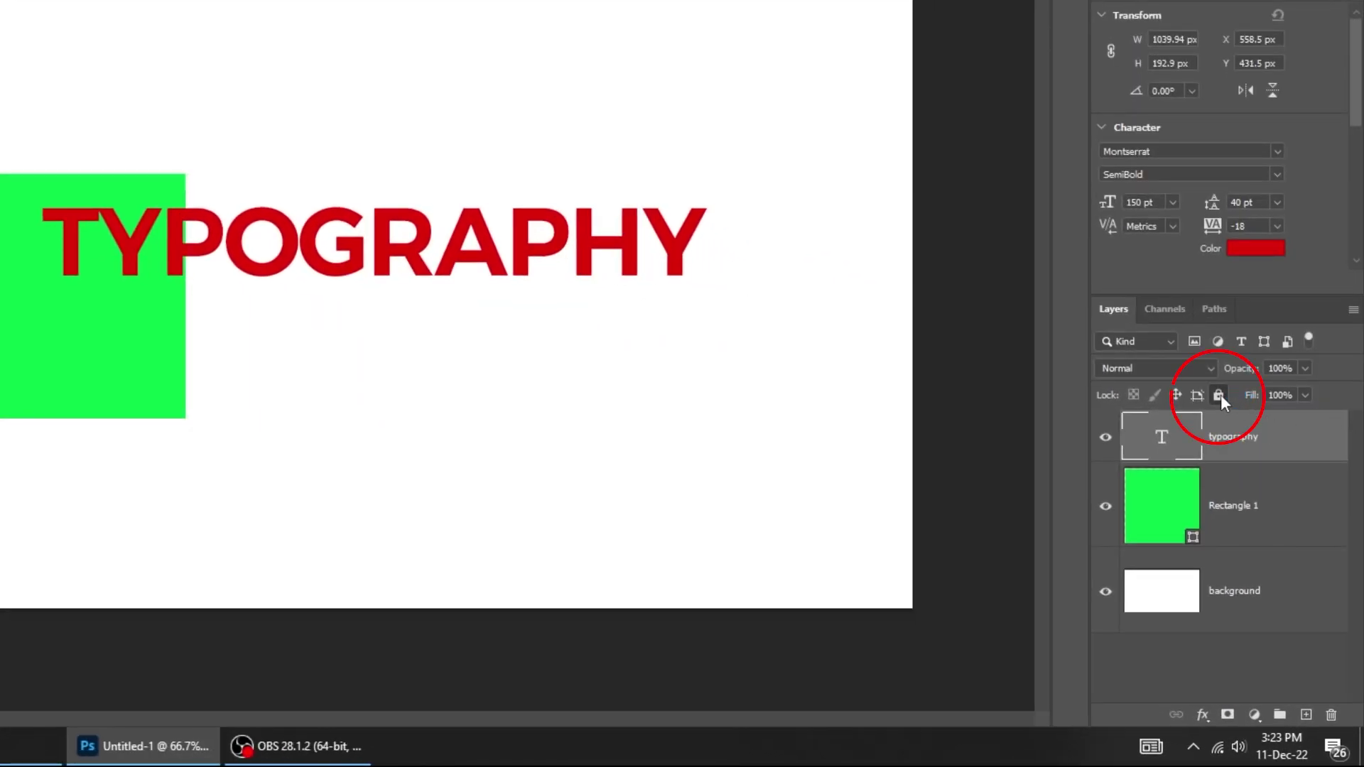
left_click(1219, 395)
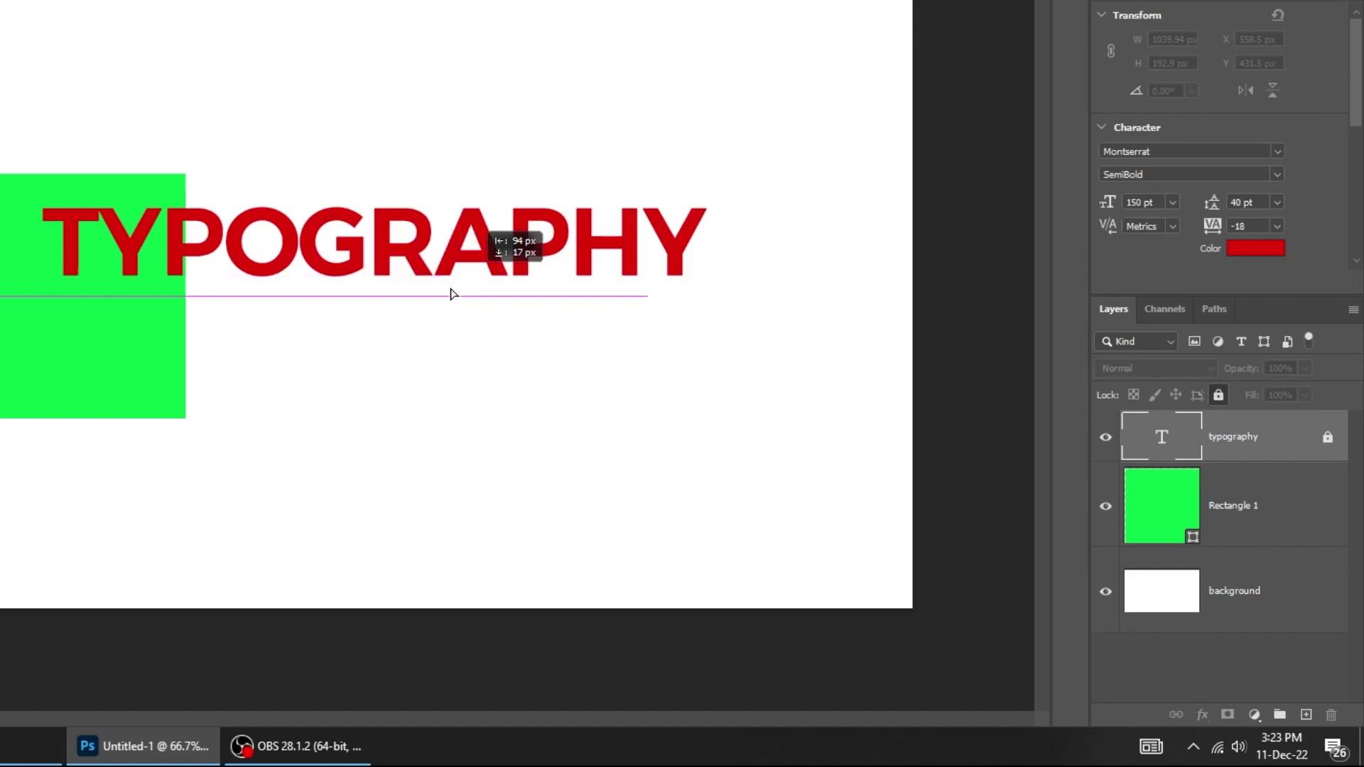
left_click(451, 295)
left_click(425, 107)
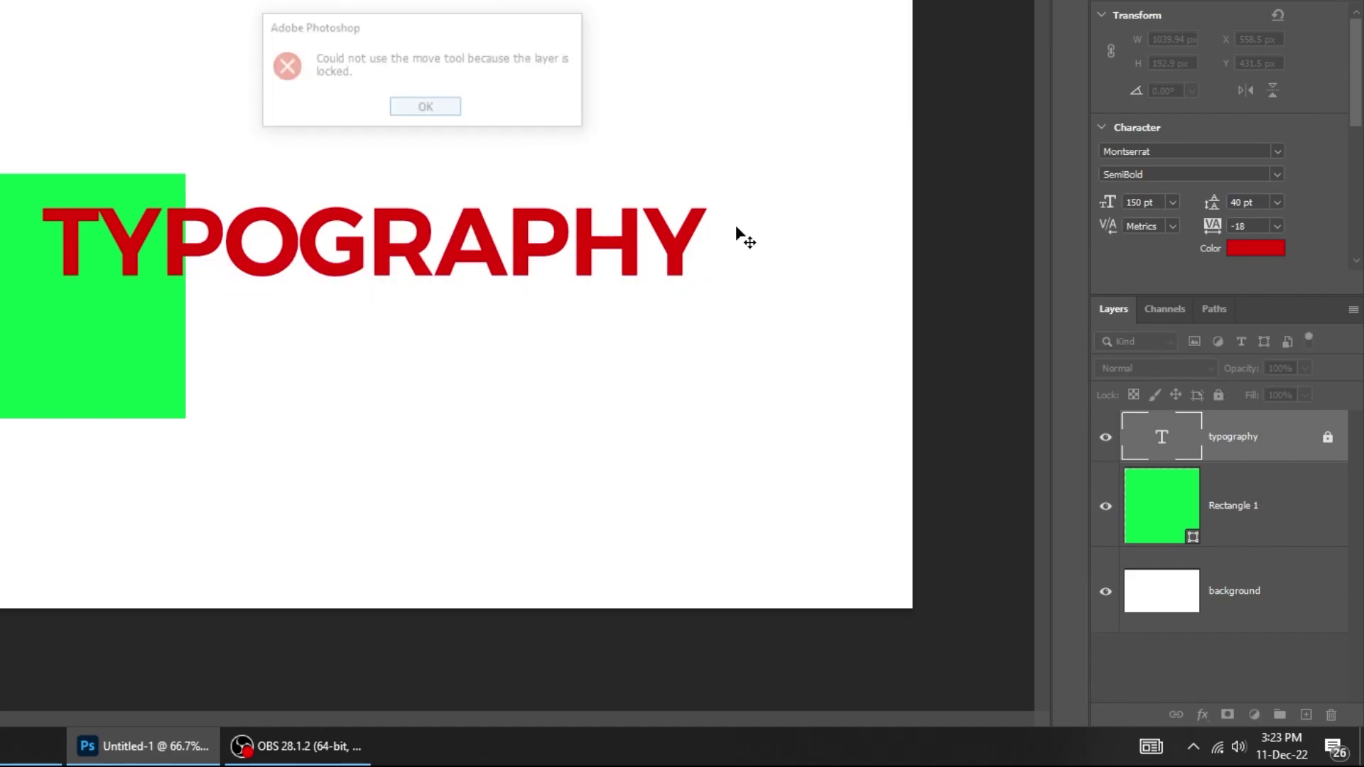
Step: Move the green square up and right, then unlock typography and shift it left to X 410.5 px
left_click(1271, 516)
left_click_drag(473, 437, 761, 469)
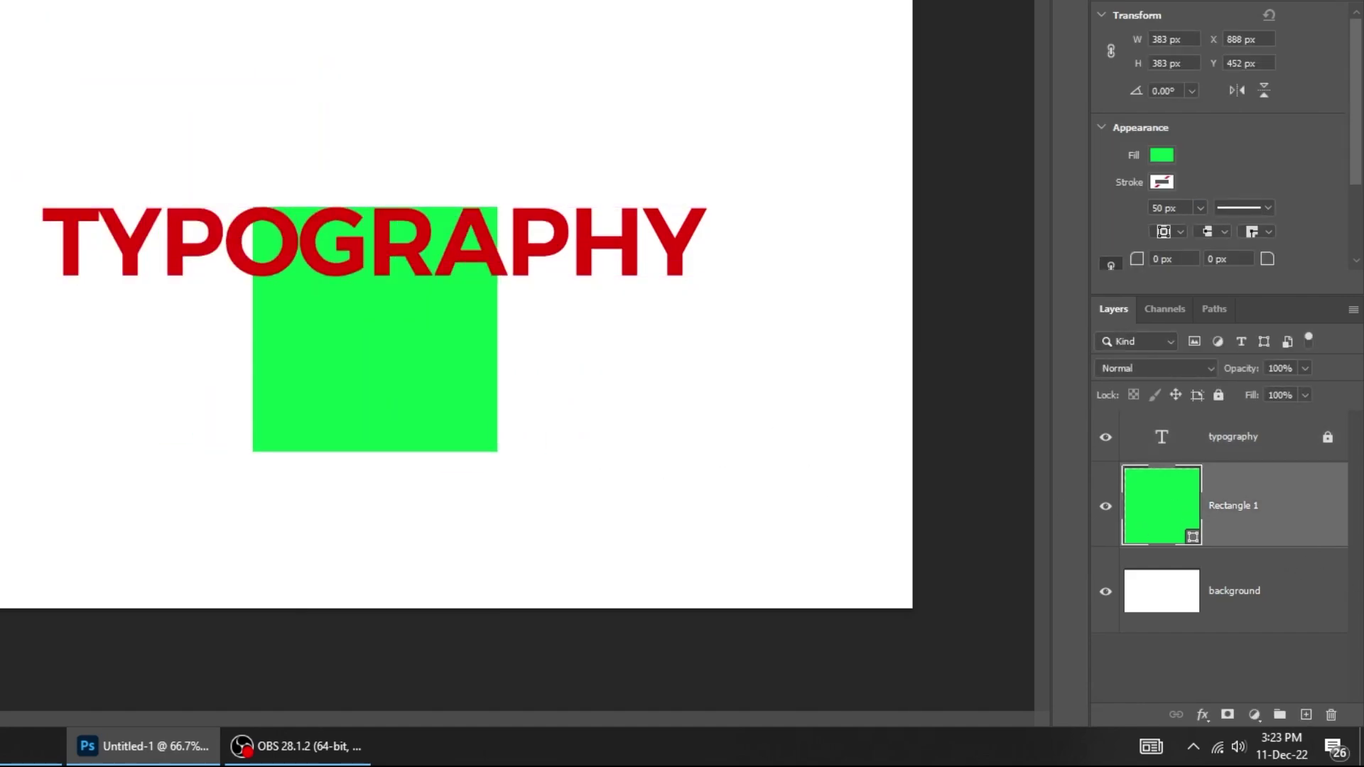
left_click(1279, 444)
left_click(1325, 440)
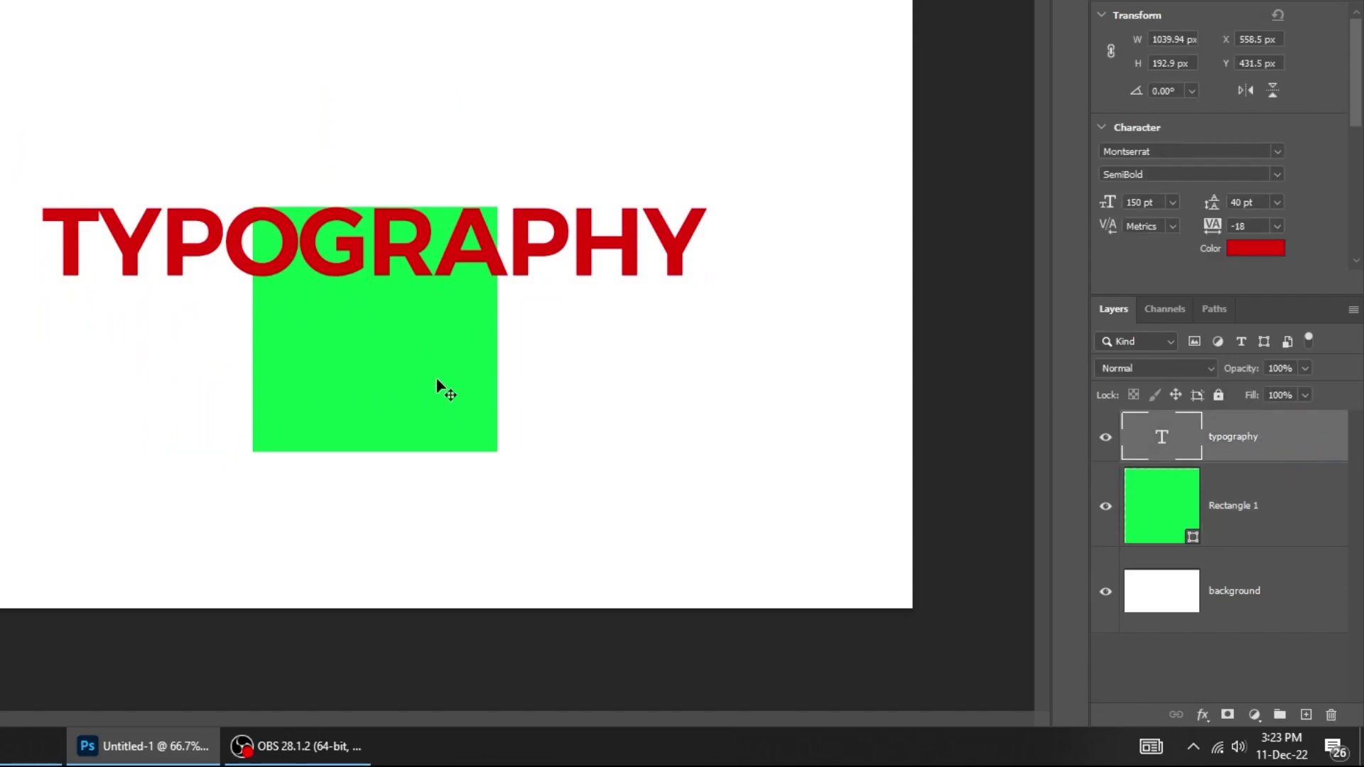
left_click_drag(437, 387, 377, 360)
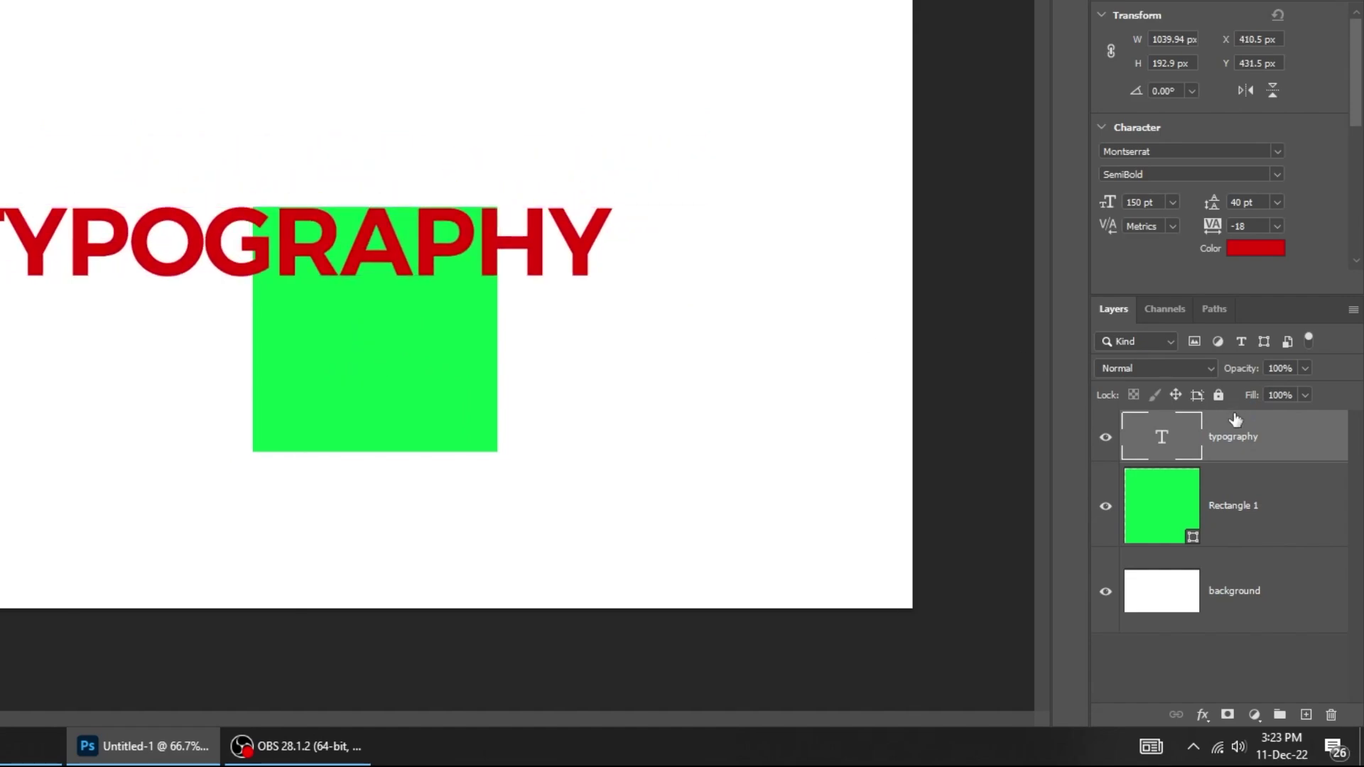
Step: Group the typography and Rectangle 1 layers into Group 1 and expand it to show both
left_click(1279, 507, "shift")
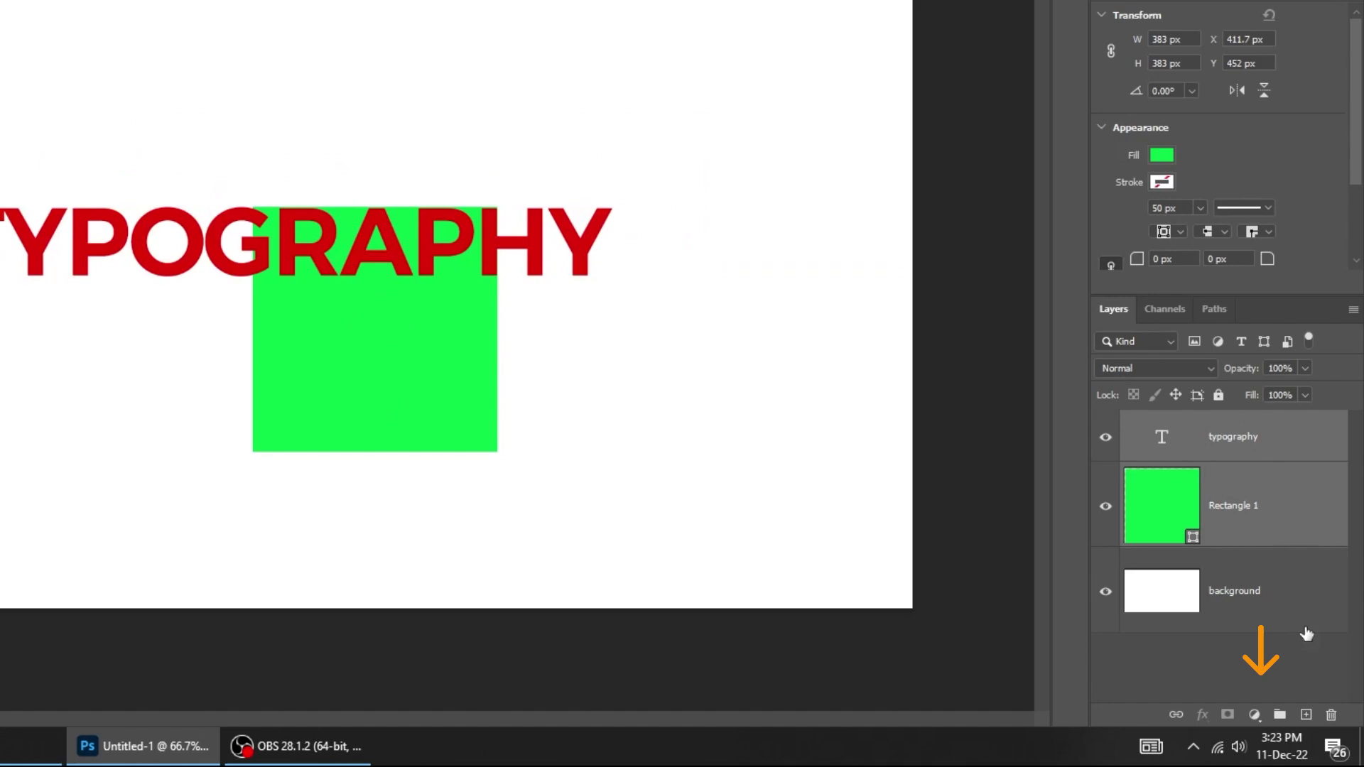
left_click(1279, 714)
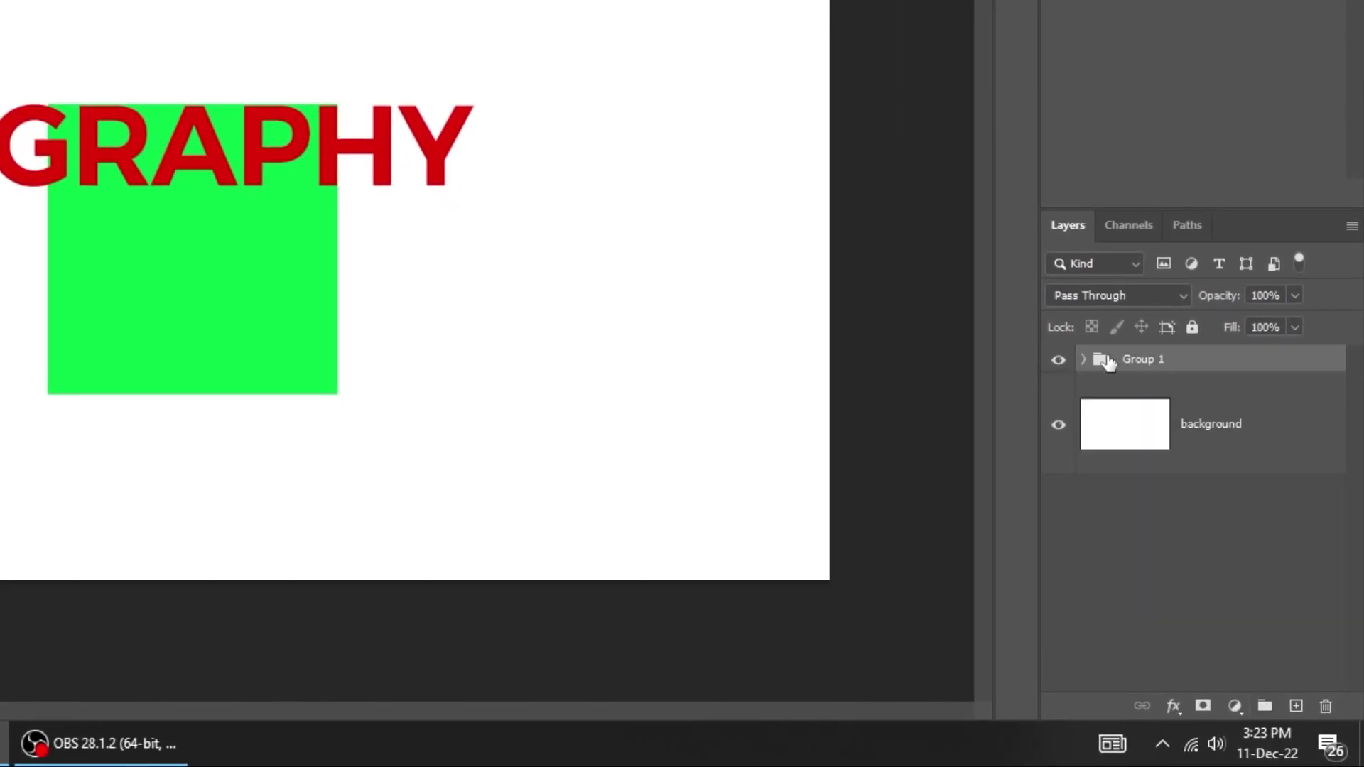
left_click(1082, 360)
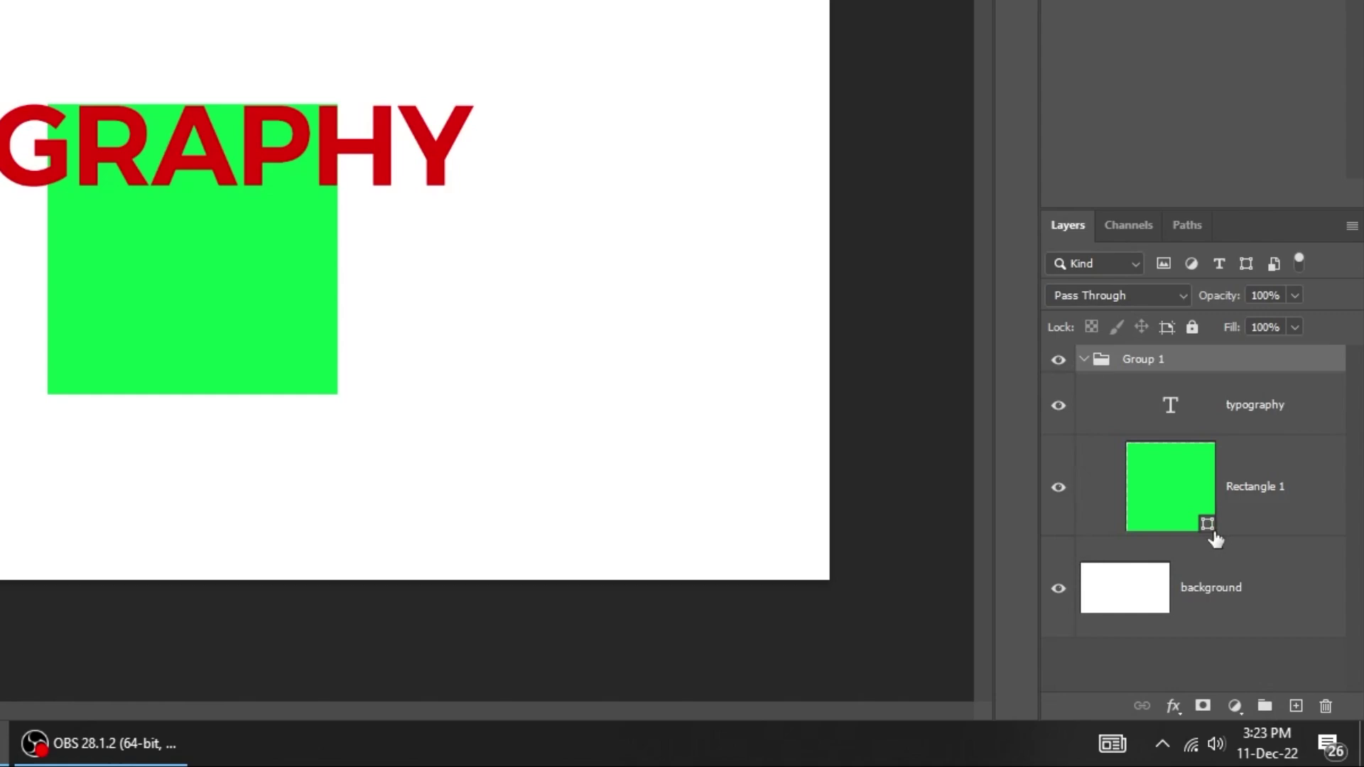
left_click(1263, 509)
left_click(1217, 396)
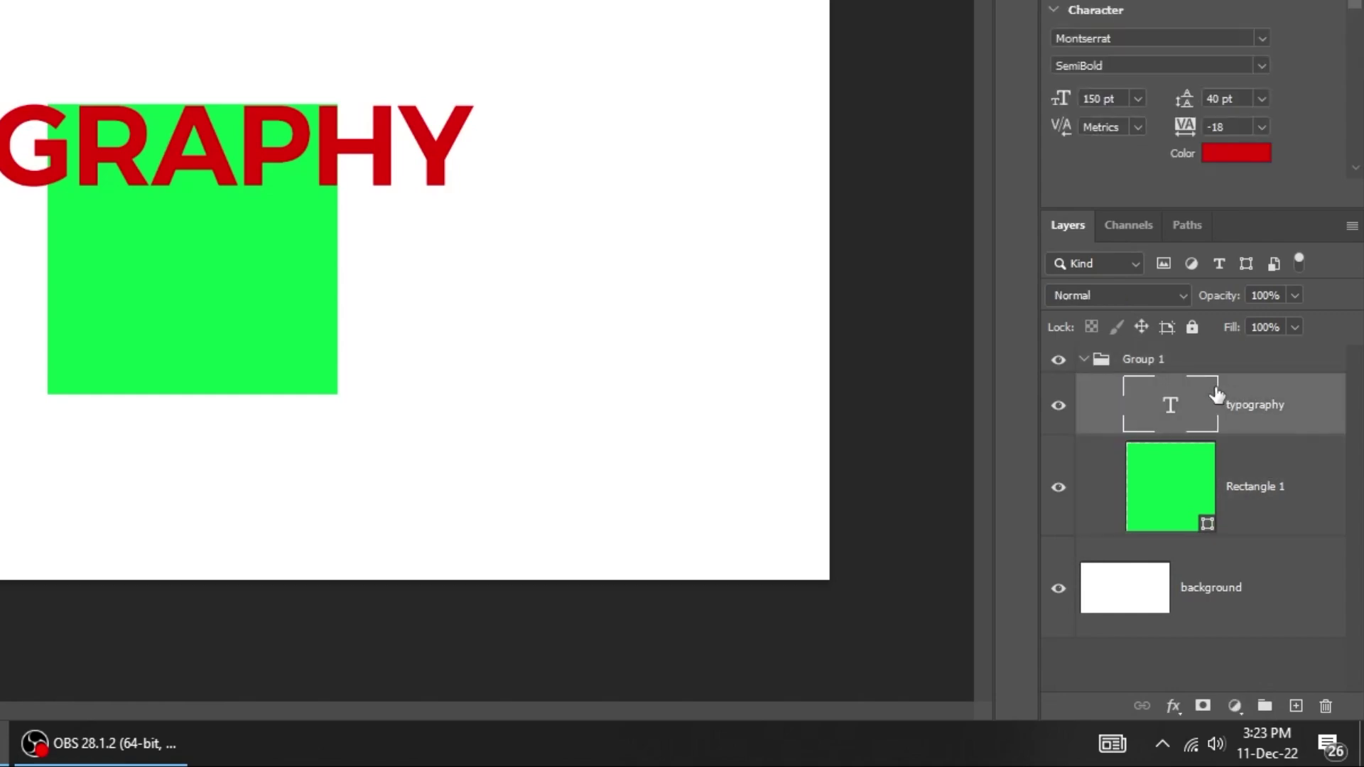
Step: Hide and reshow Group 1, then tag Group 1 with the Orange colour label
left_click(1068, 360)
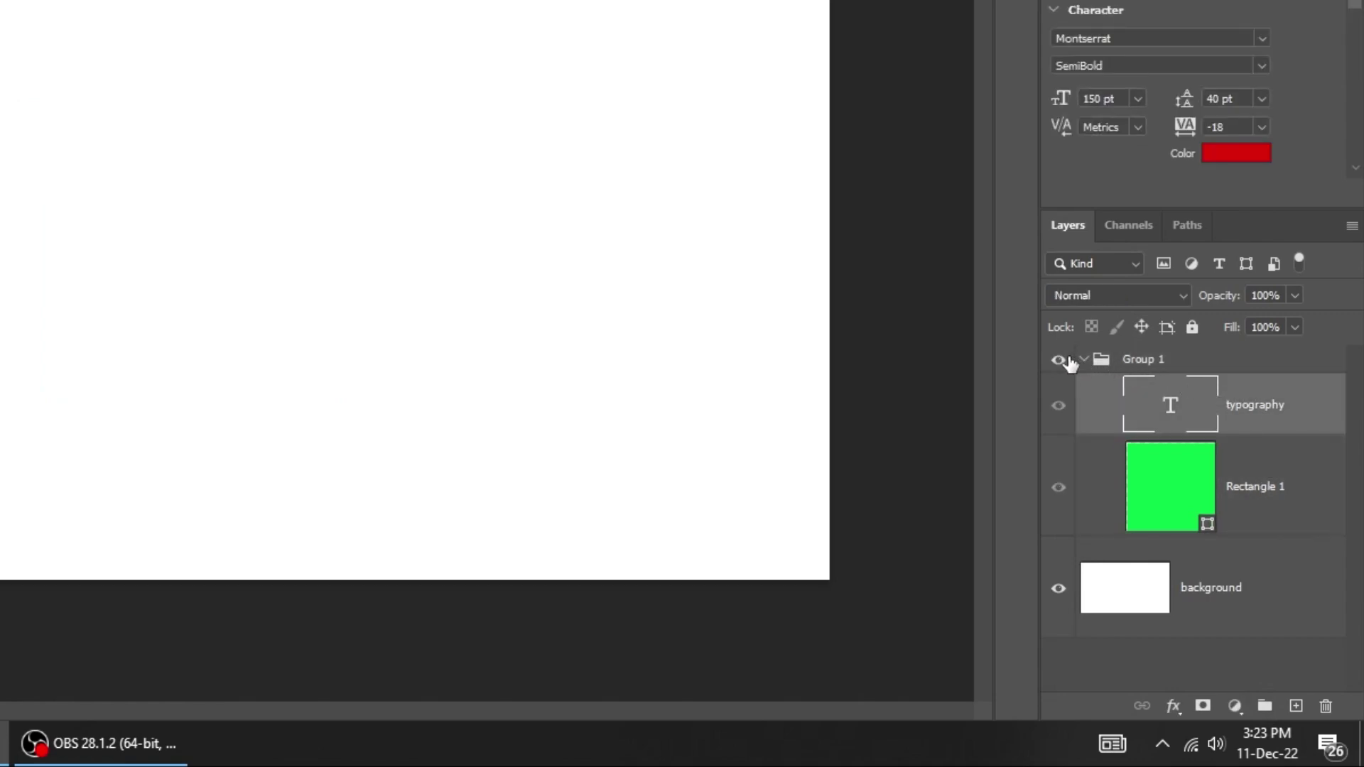
left_click(1060, 360)
left_click(1170, 363)
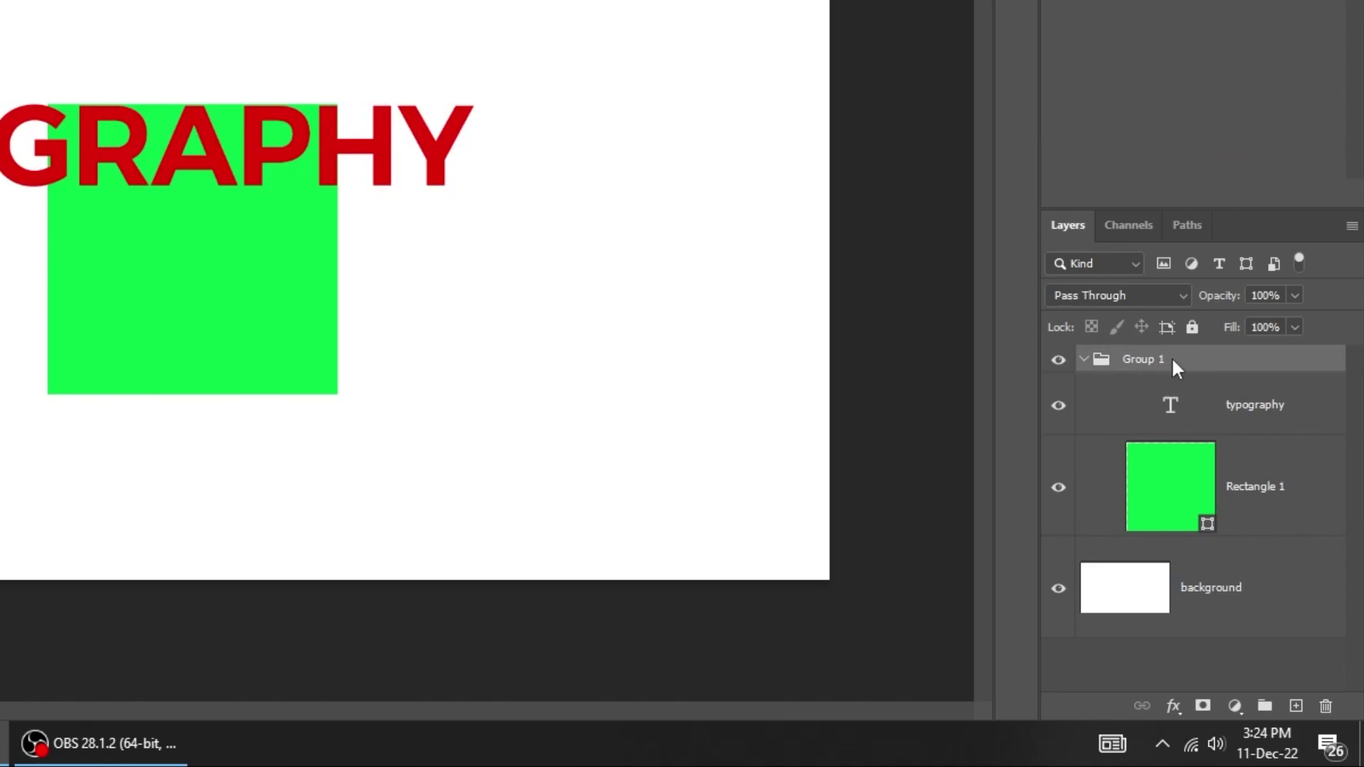
right_click(1173, 366)
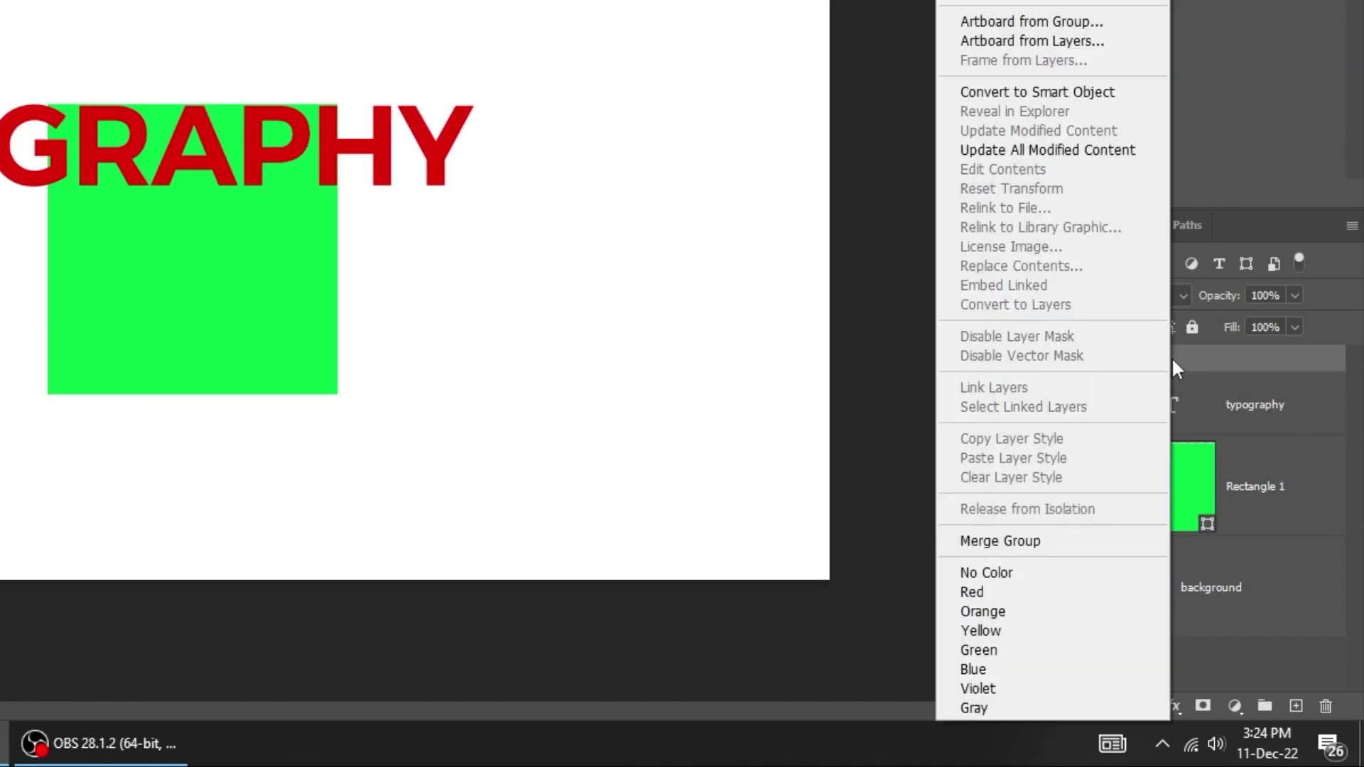
left_click(1084, 615)
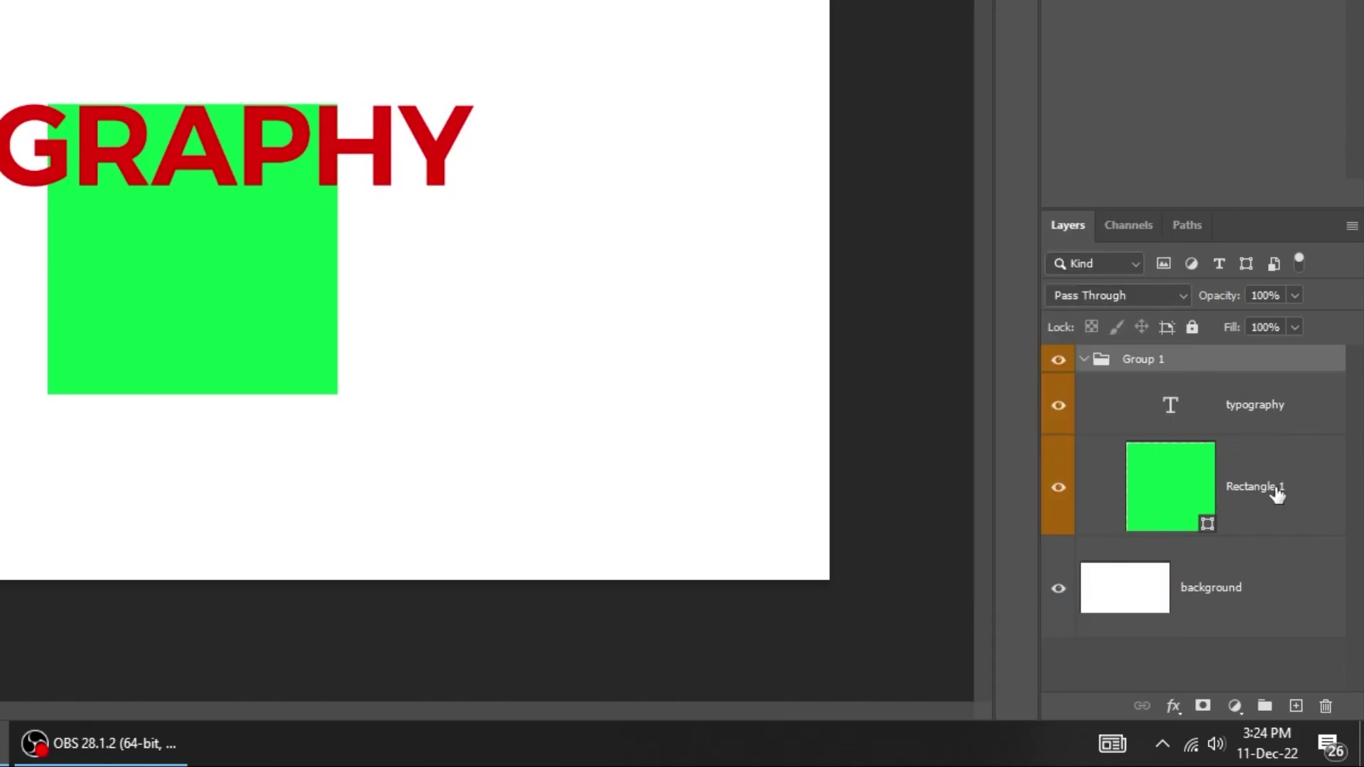
left_click(1084, 360)
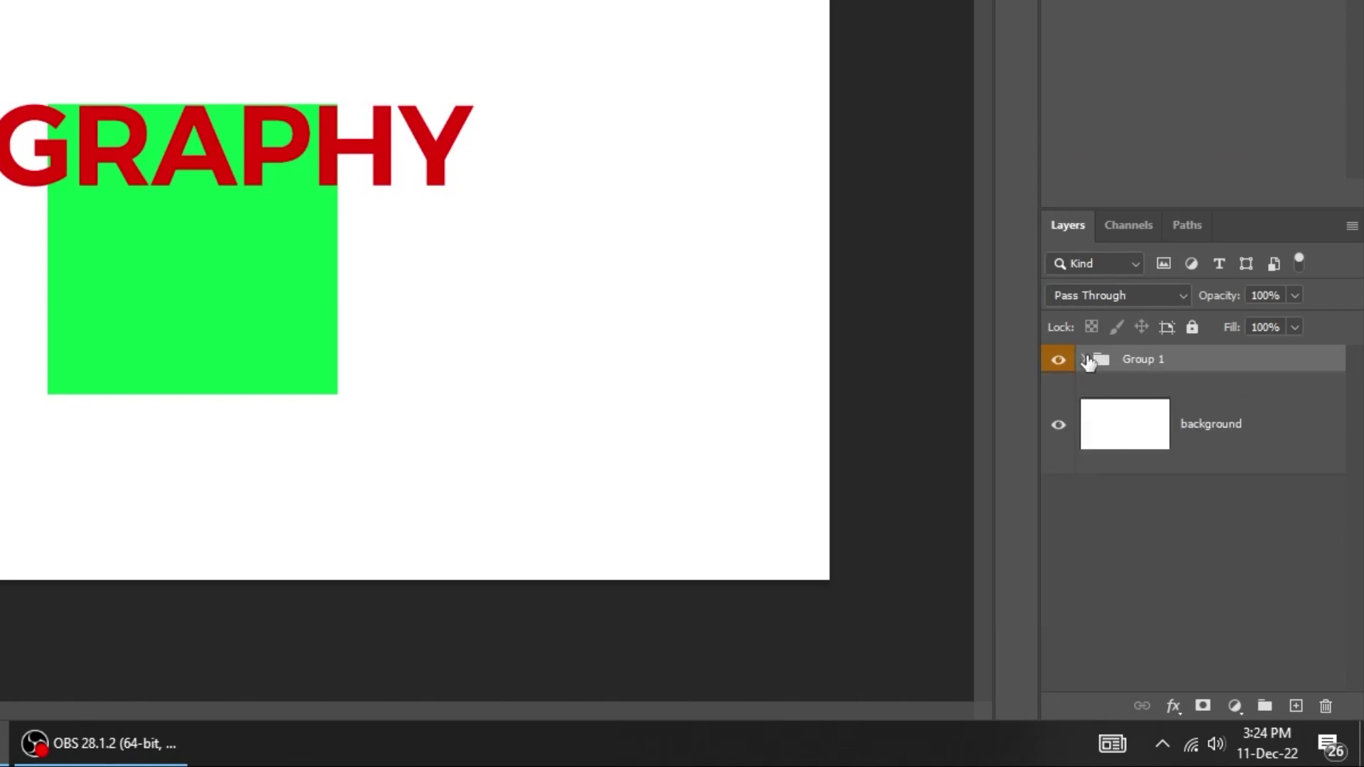
left_click(1087, 359)
Step: Move the typography layer out of Group 1 to sit above the group
left_click(1264, 414)
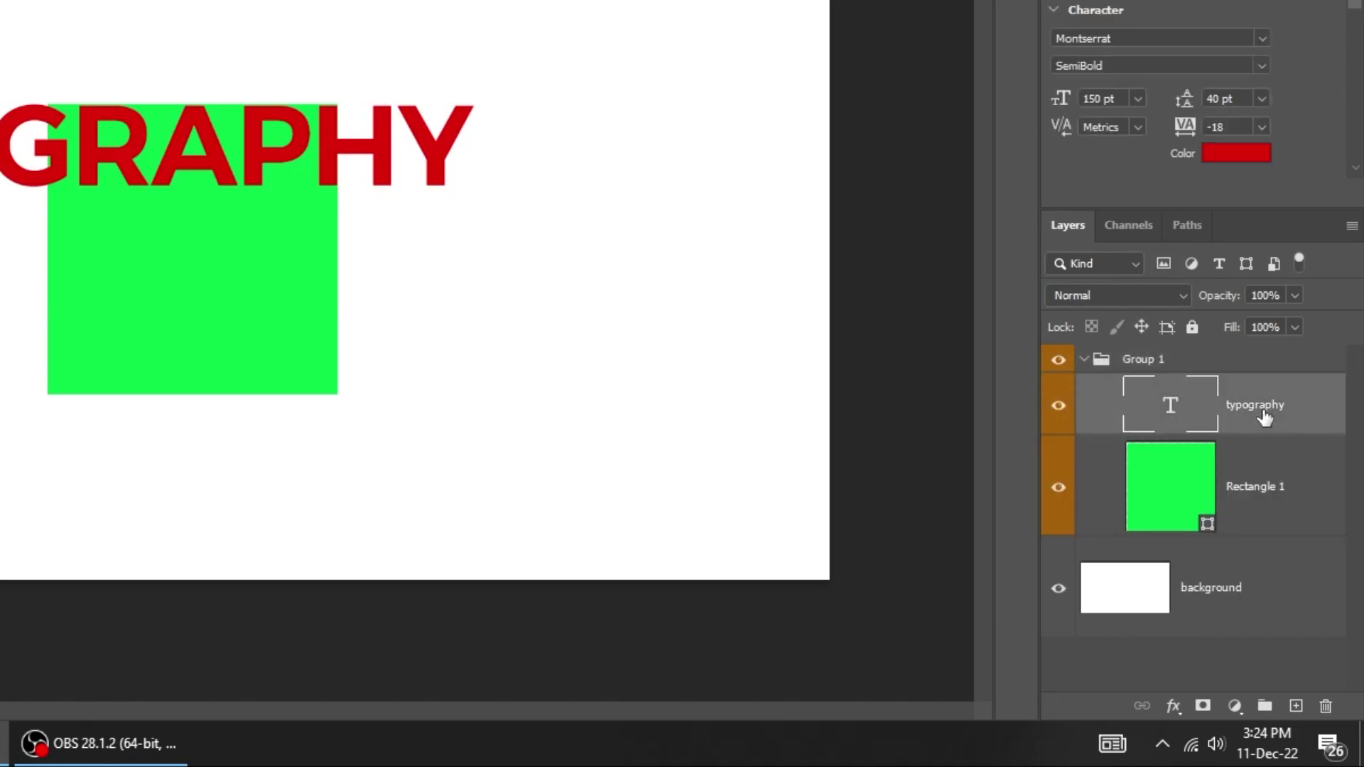
left_click_drag(1264, 418, 1259, 350)
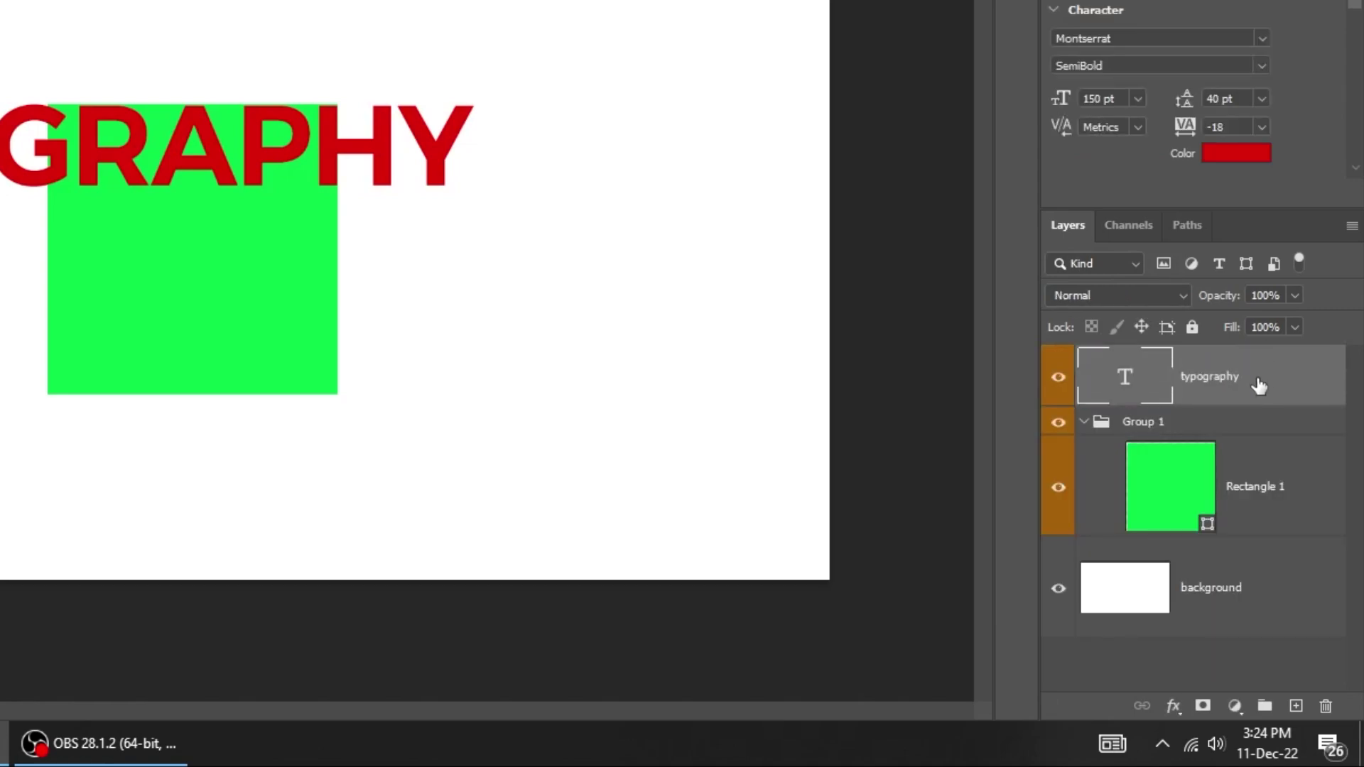
left_click(1081, 424)
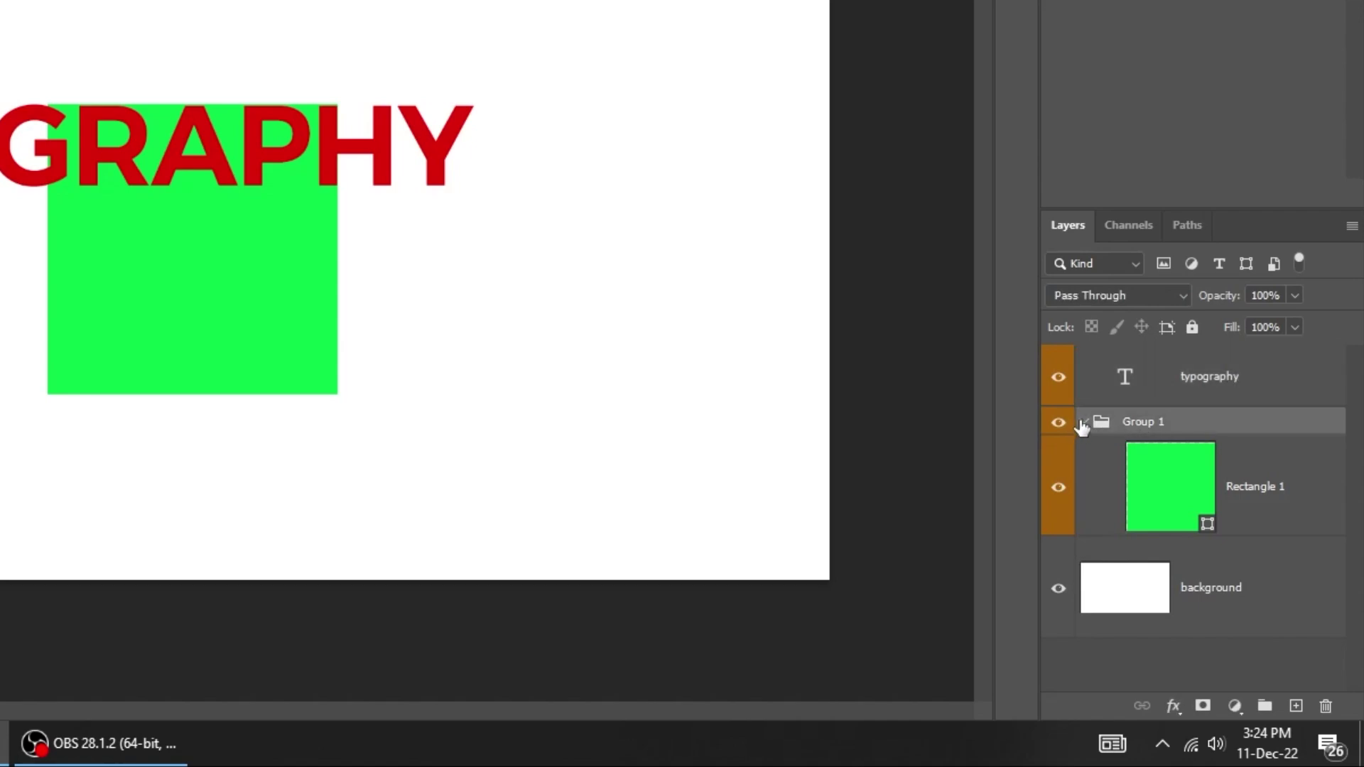
left_click(1083, 422)
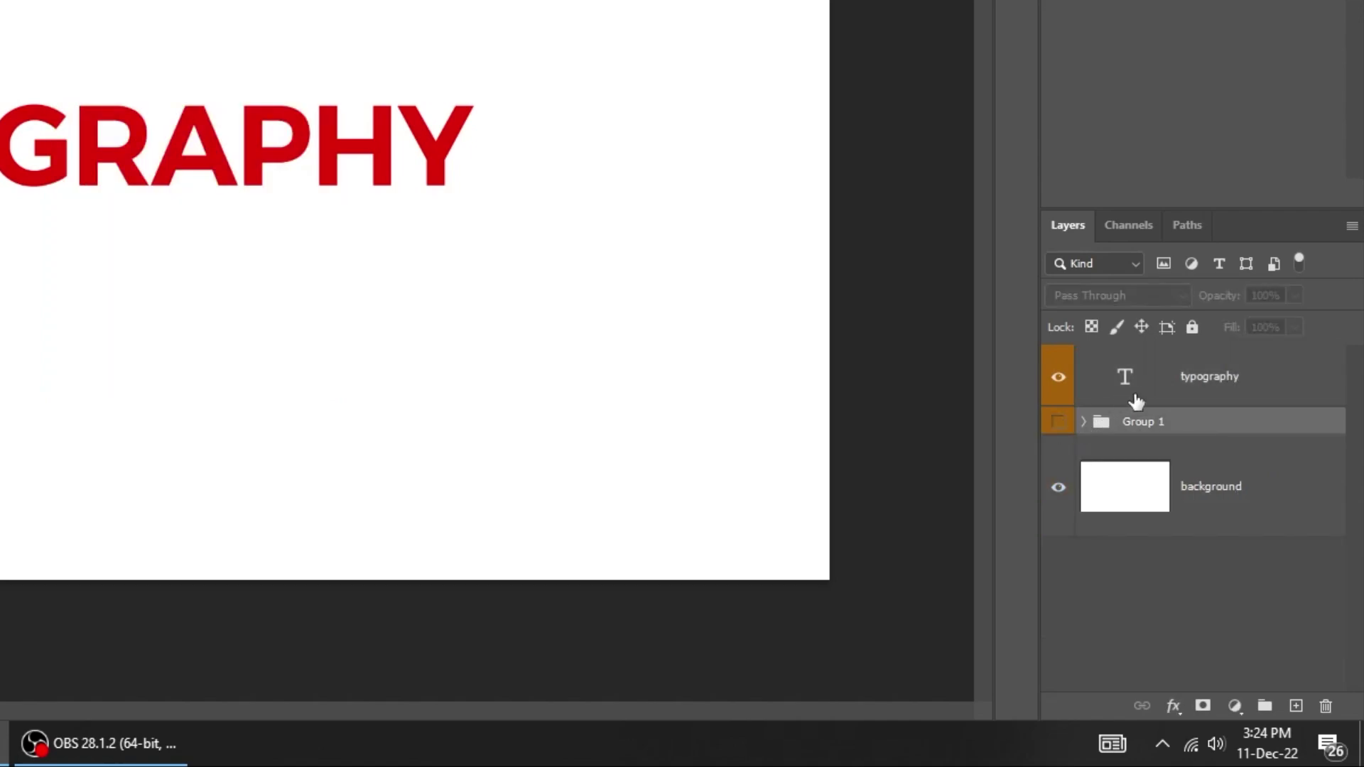
left_click(1058, 424)
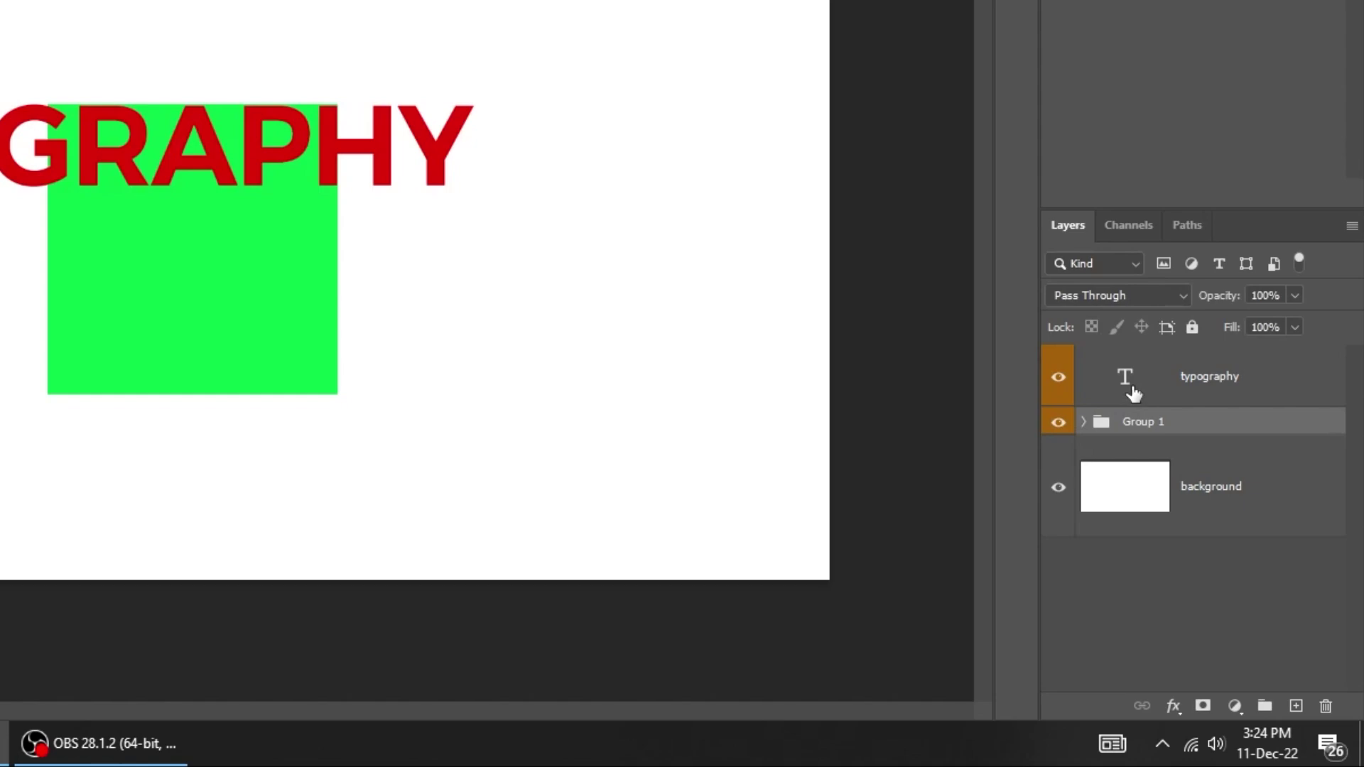
Step: Tag the typography layer Violet, then reset it to No Color
left_click(1133, 393)
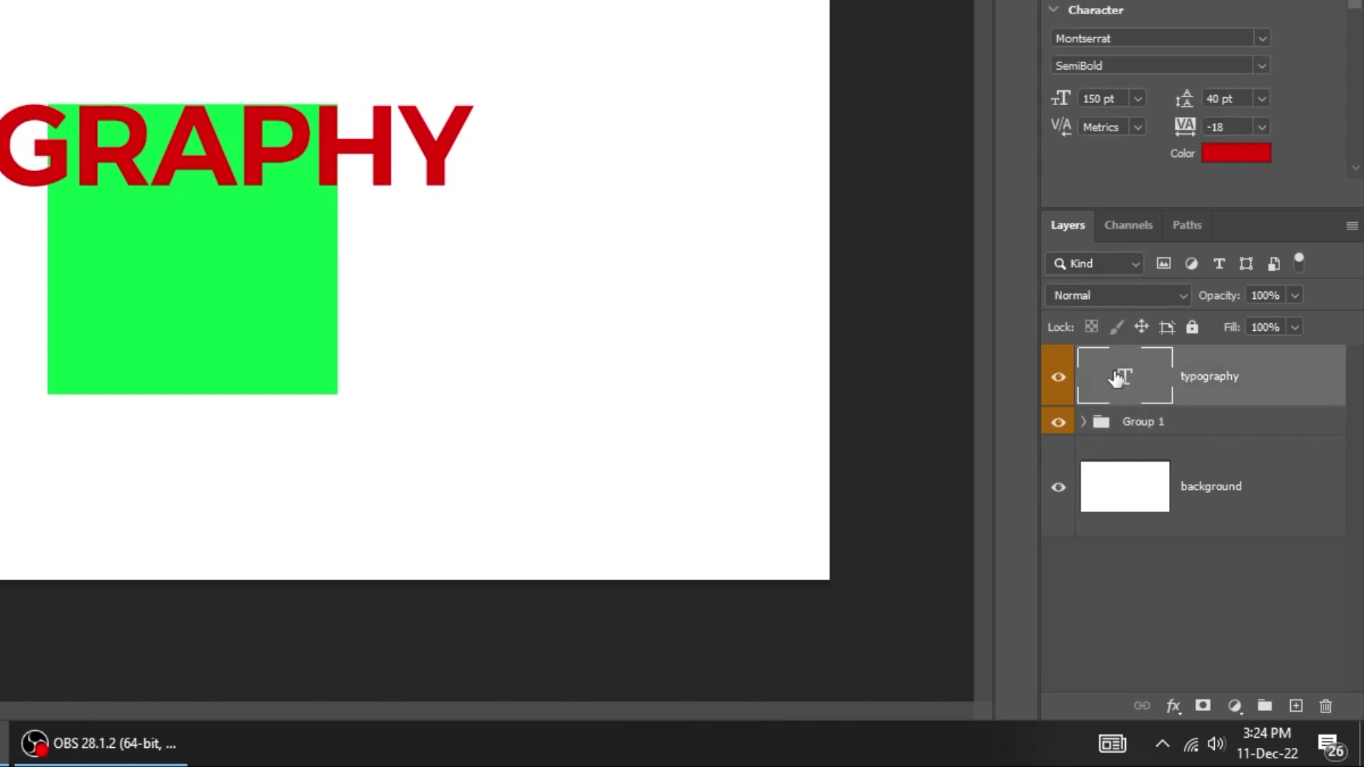
right_click(1117, 379)
left_click(1138, 339)
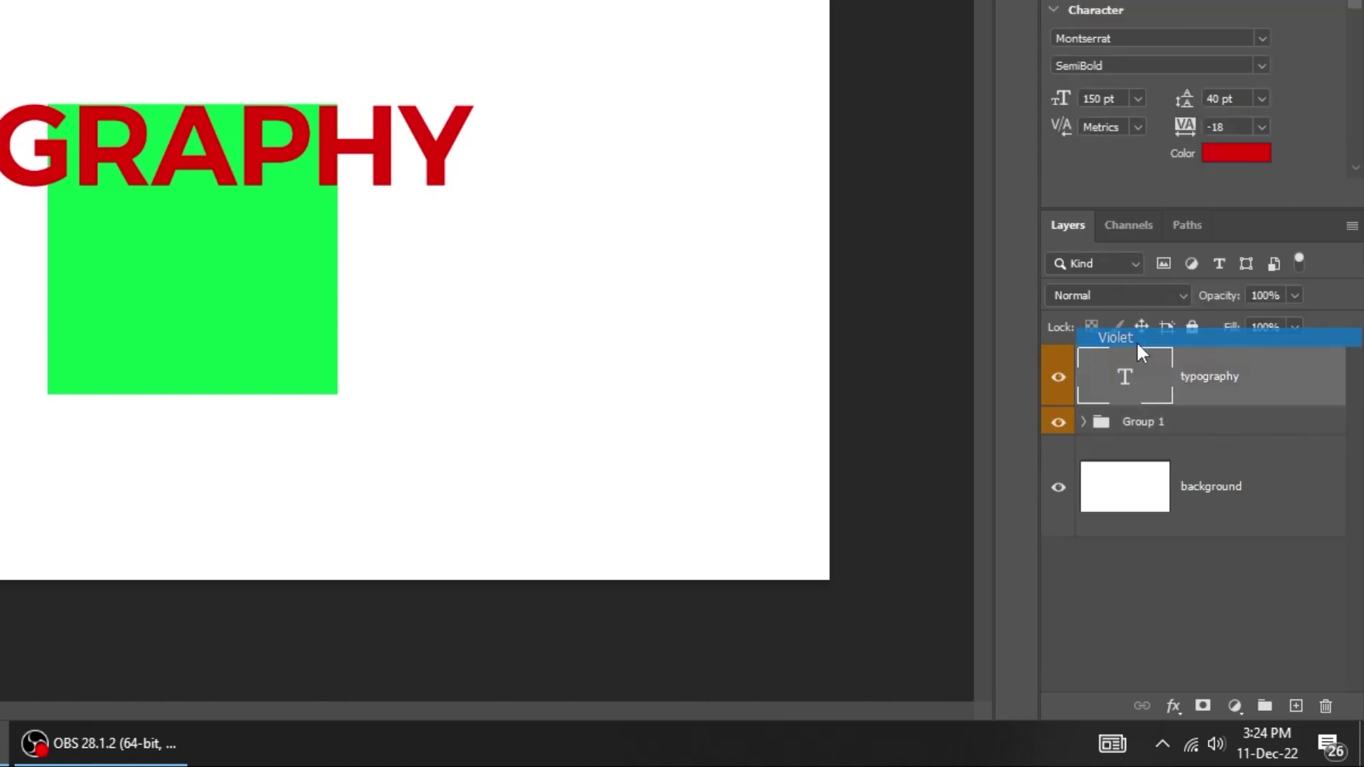
right_click(1165, 389)
left_click(1166, 241)
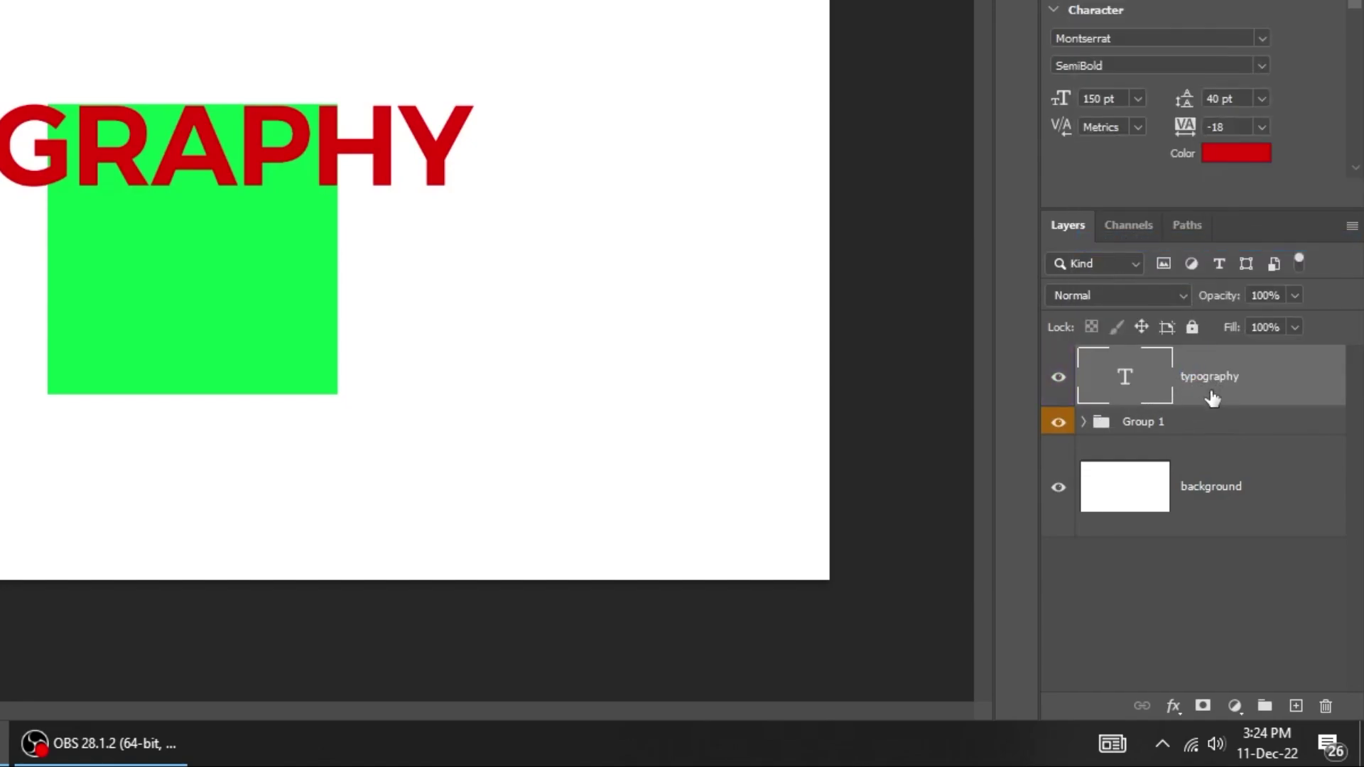
left_click(1084, 421)
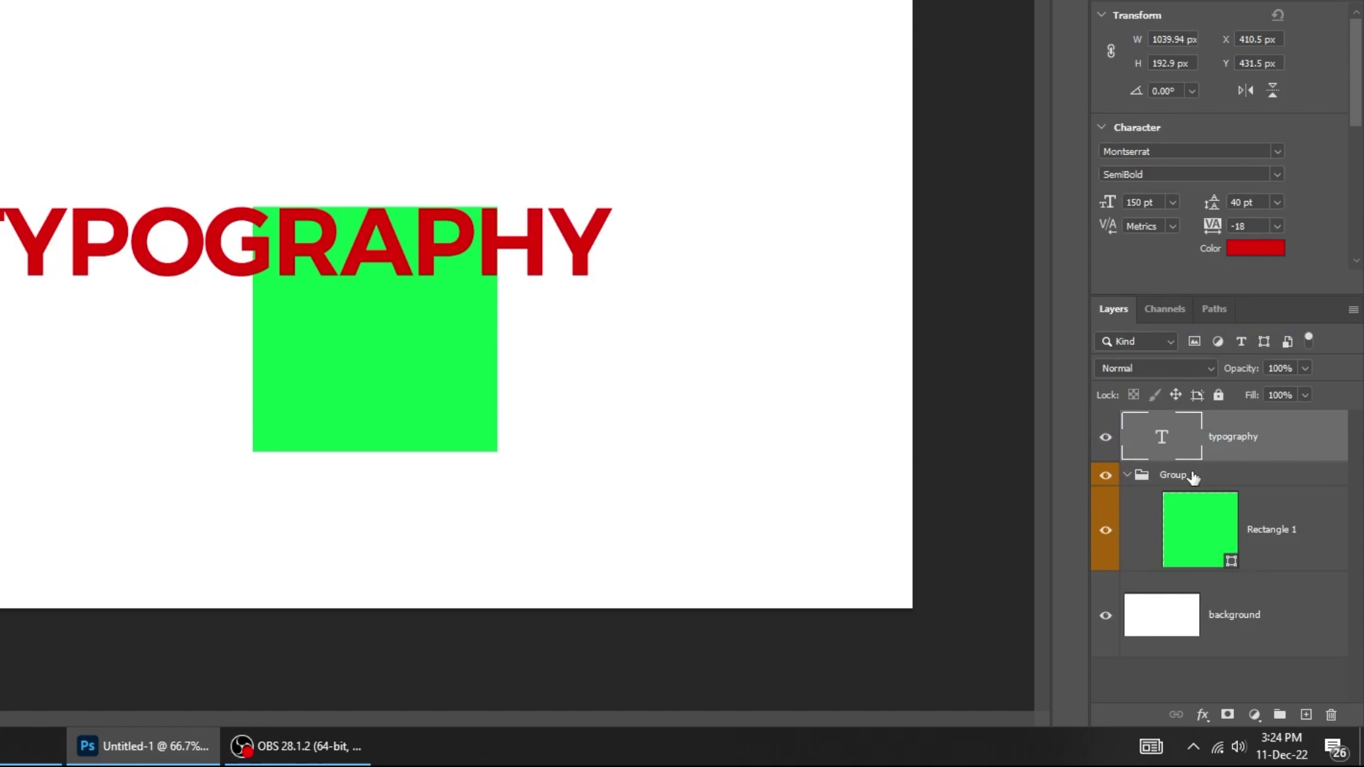
Step: Try deleting Group 1 with Group Only and undo, then delete it with Group and Contents
left_click(1194, 477)
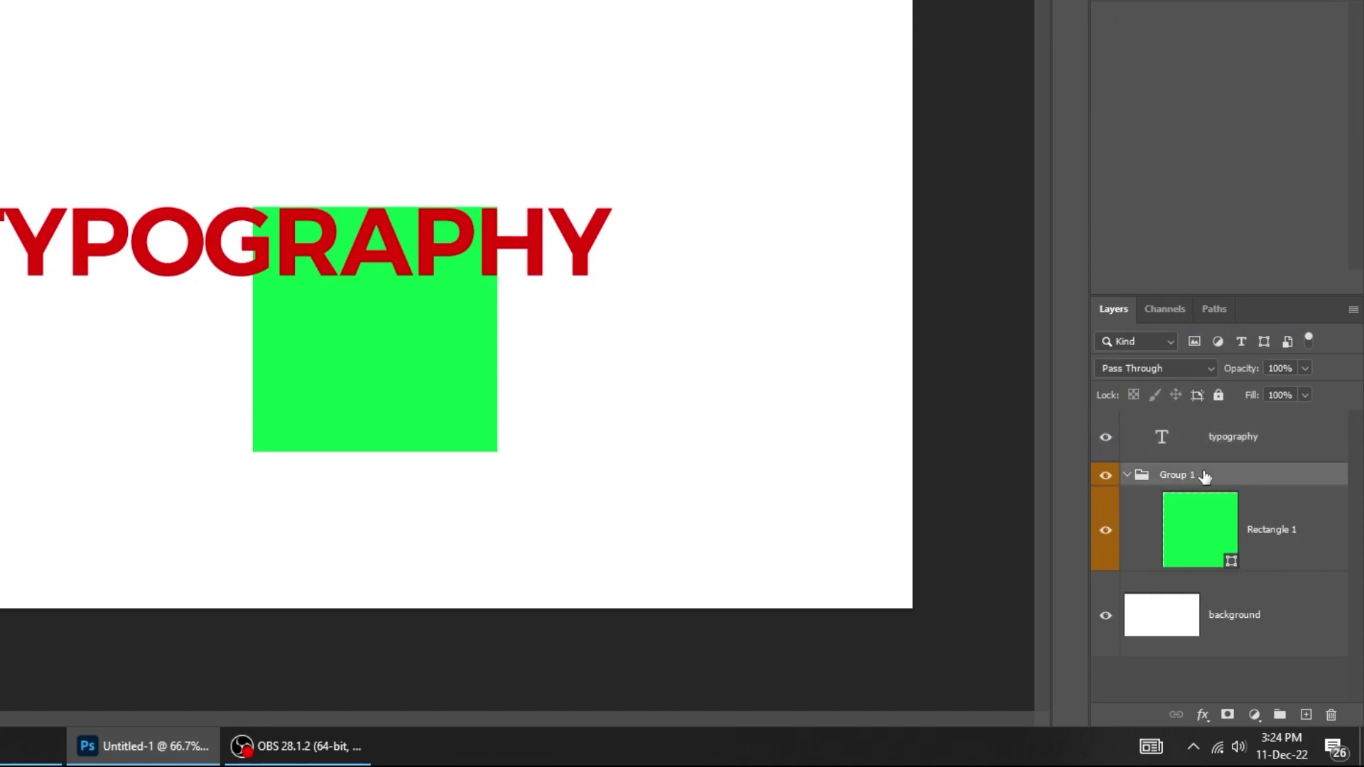
left_click(1340, 718)
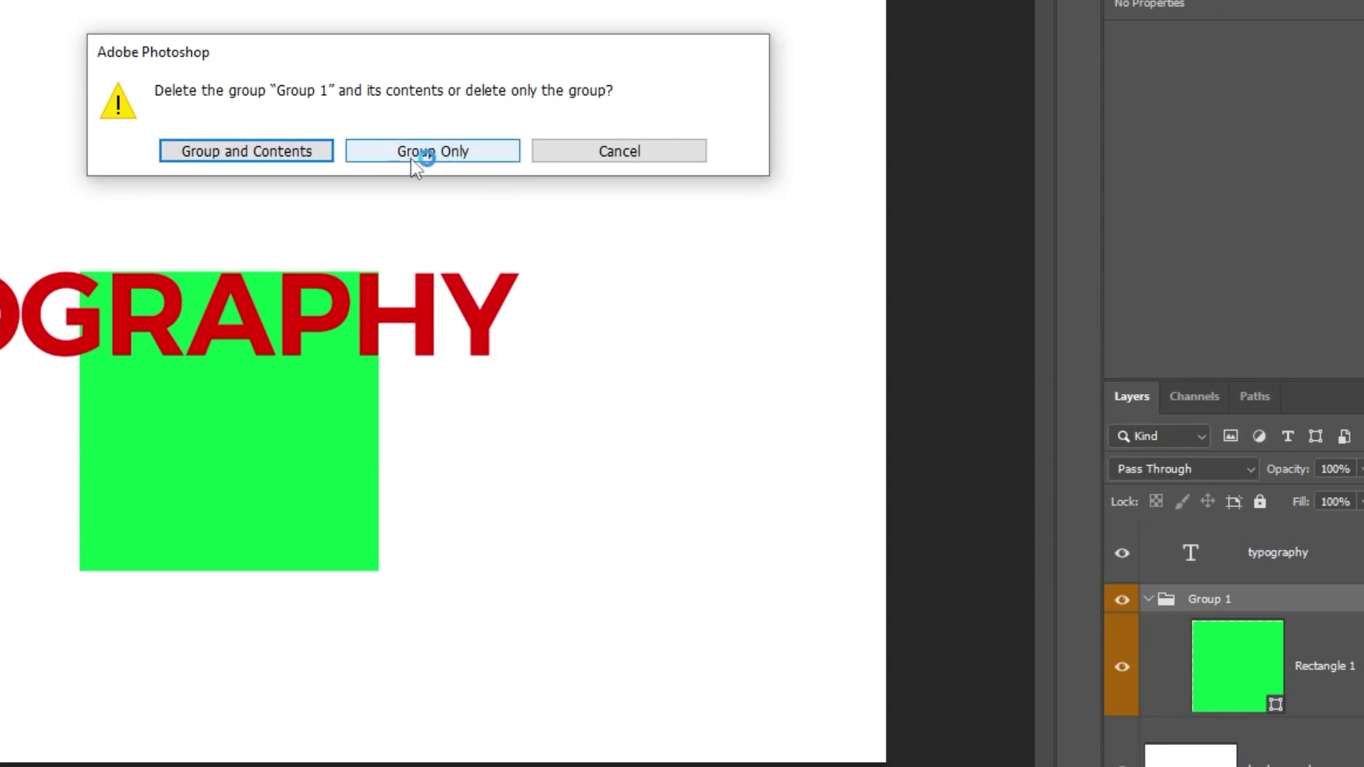
left_click(416, 153)
key("ctrl+z")
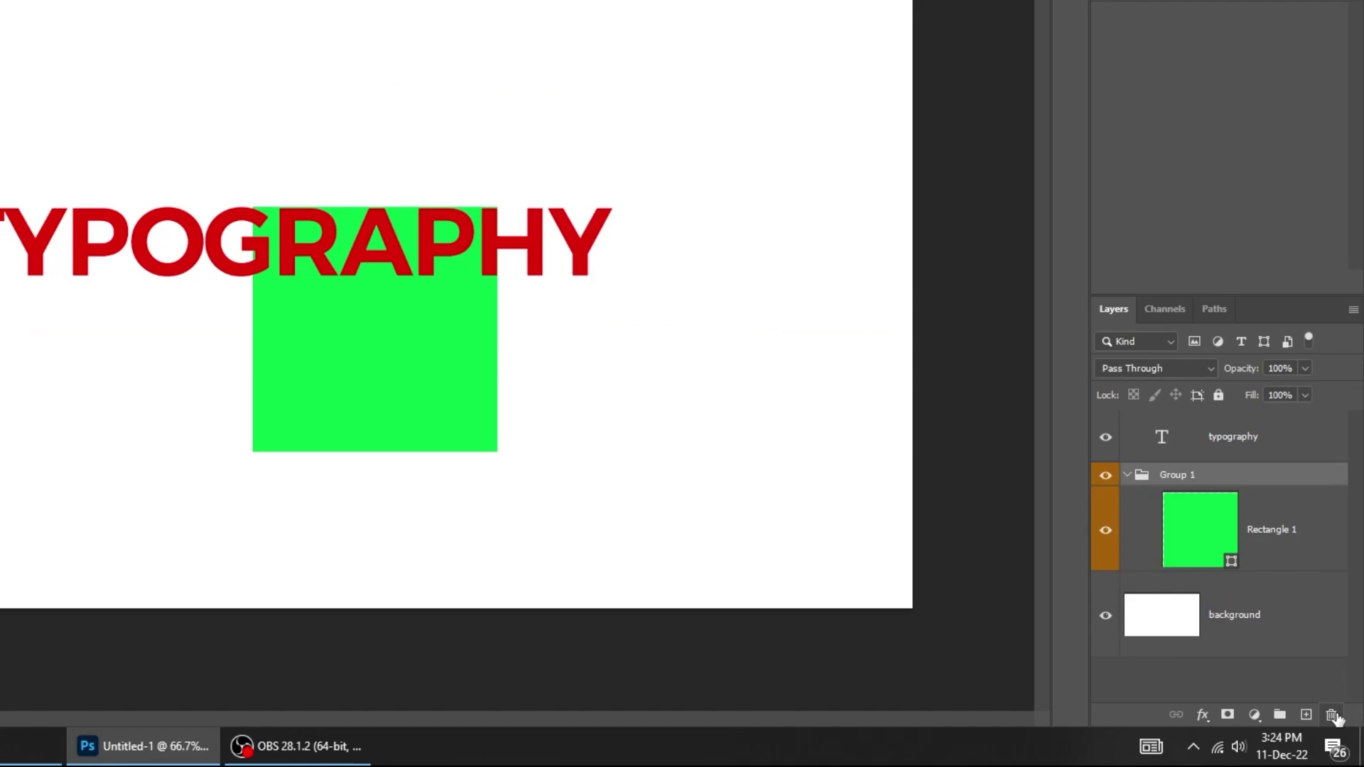
left_click(1332, 715)
left_click(435, 110)
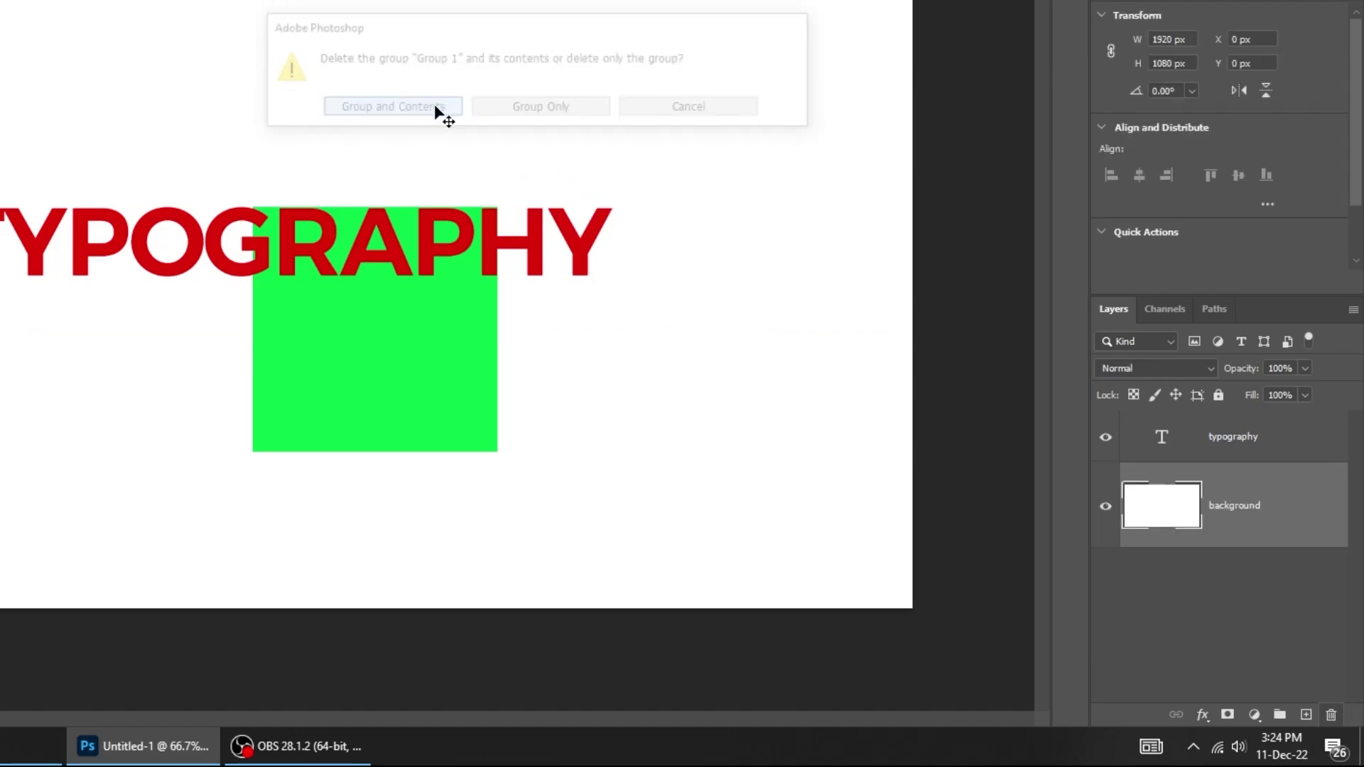